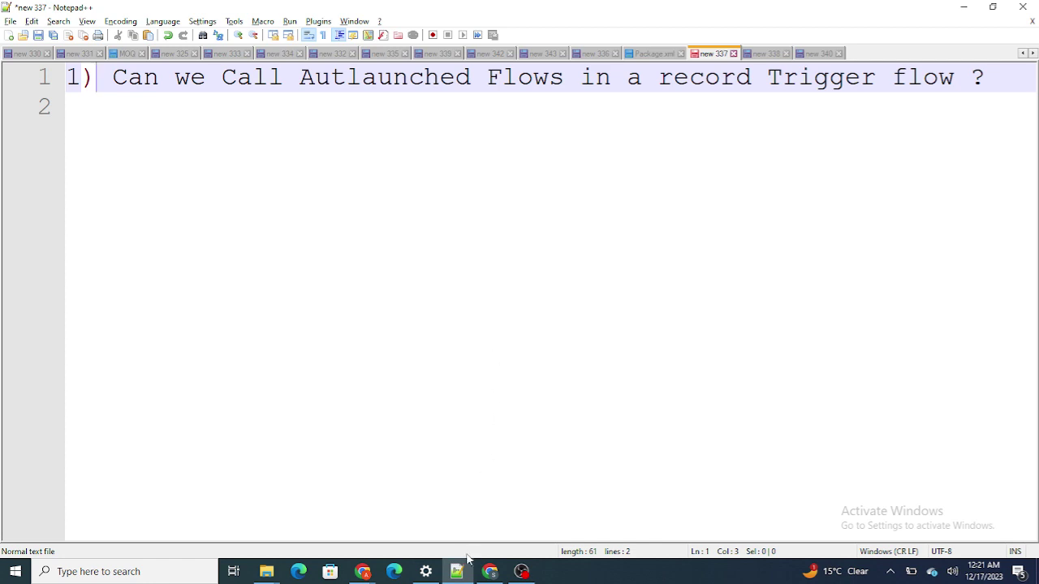
Bring up Salesforce Setup in Chrome and filter the Quick Find menu for Flows.
left_click(489, 571)
left_click(105, 131)
type("Flows")
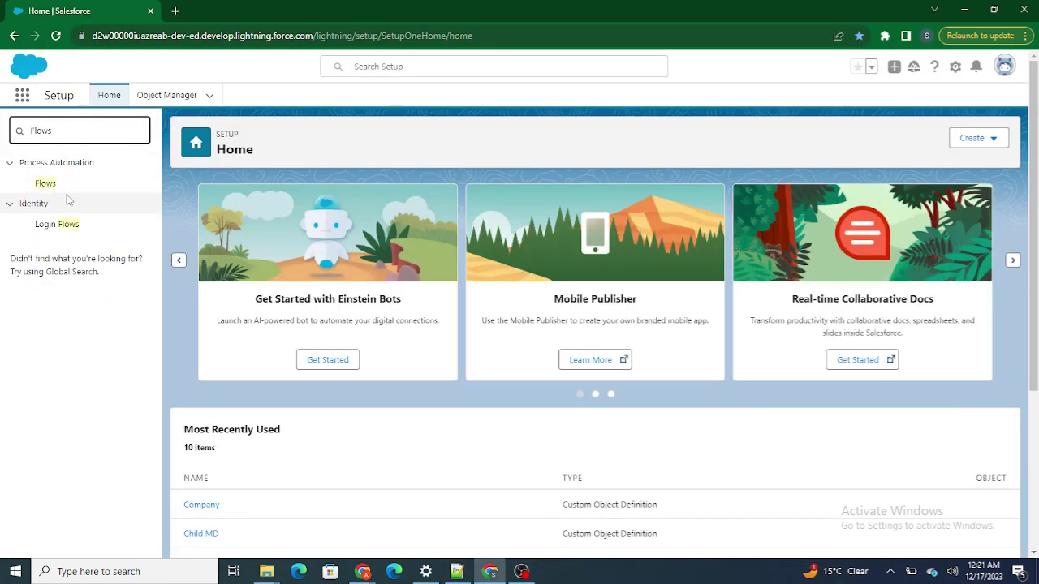
From the Flows page, create a new Autolaunched Flow (No Trigger).
left_click(44, 191)
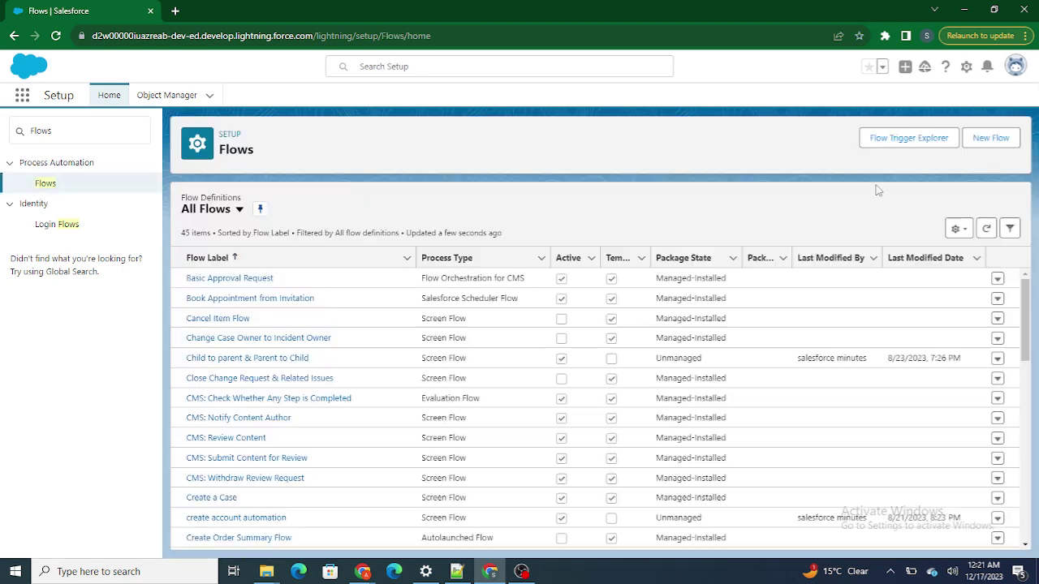
left_click(992, 137)
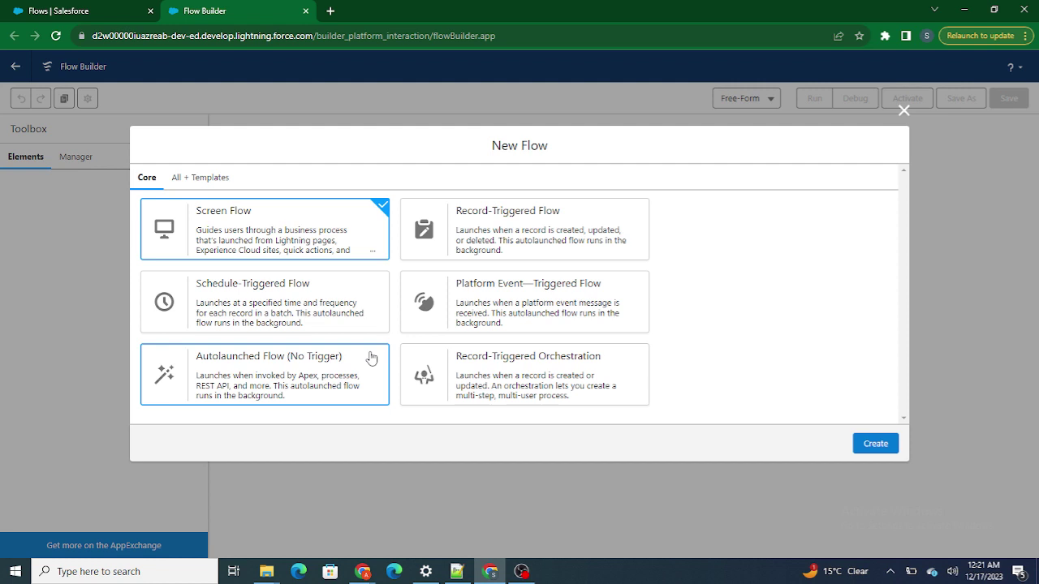
left_click(314, 367)
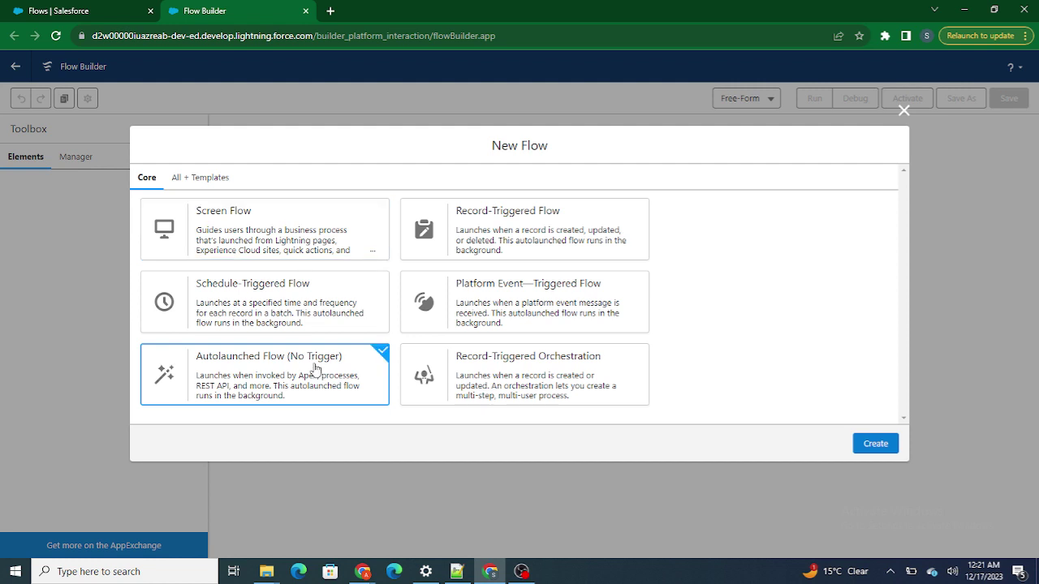
left_click(880, 444)
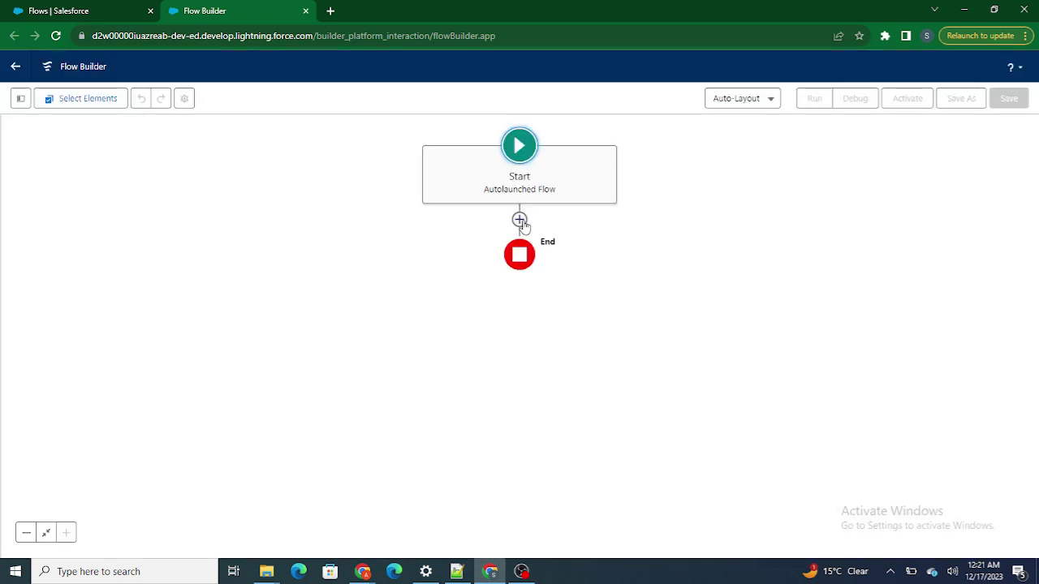
Add a Create Records element after Start labelled Test Create.
left_click(519, 220)
scroll(482, 361, "down", 1)
scroll(481, 361, "down", 3)
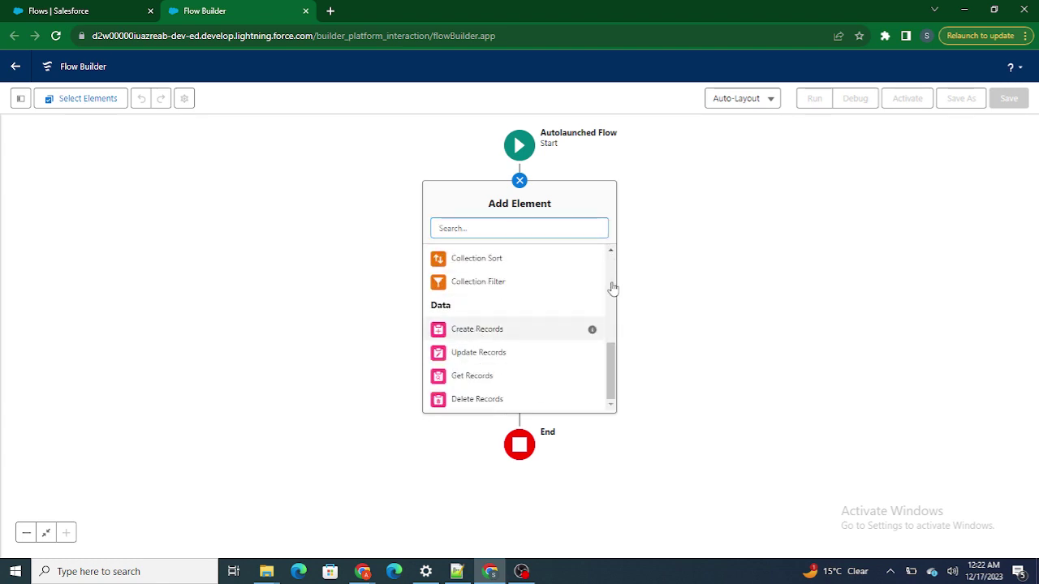
left_click(487, 329)
type("Tets")
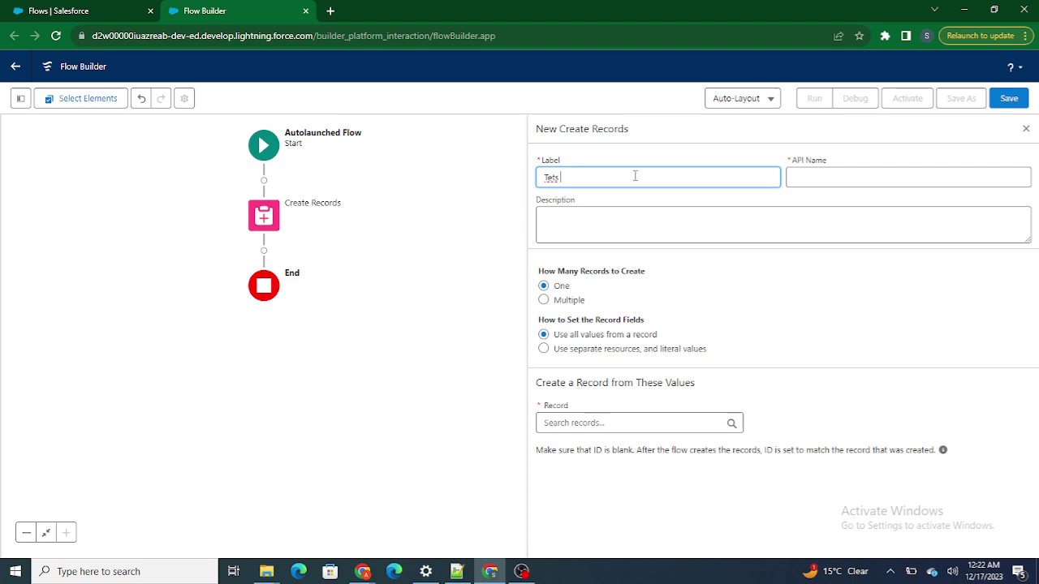
type(" Create")
left_click(654, 164)
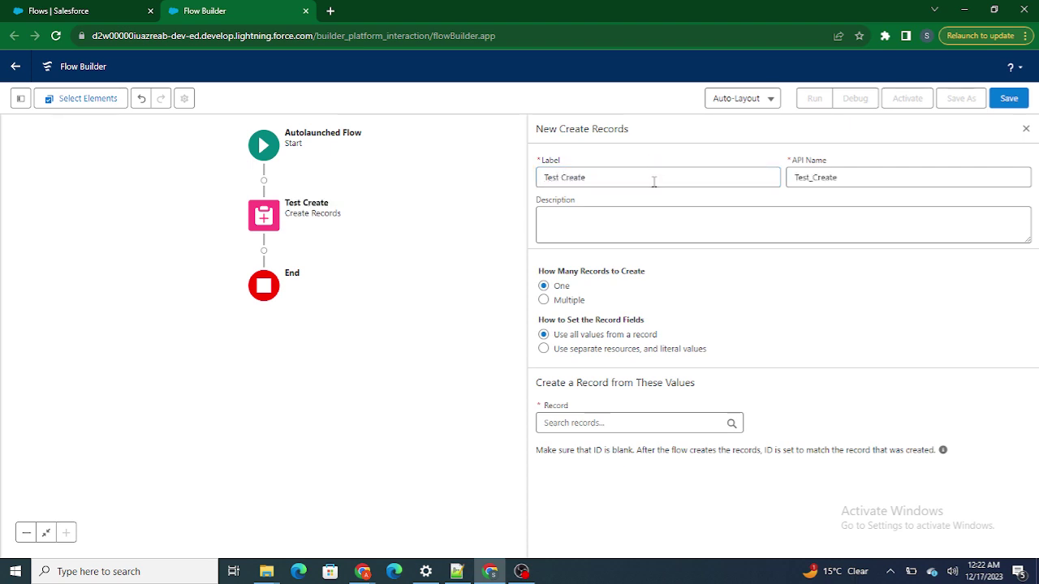
Start a new Variable resource named allData for the record to create.
left_click(586, 420)
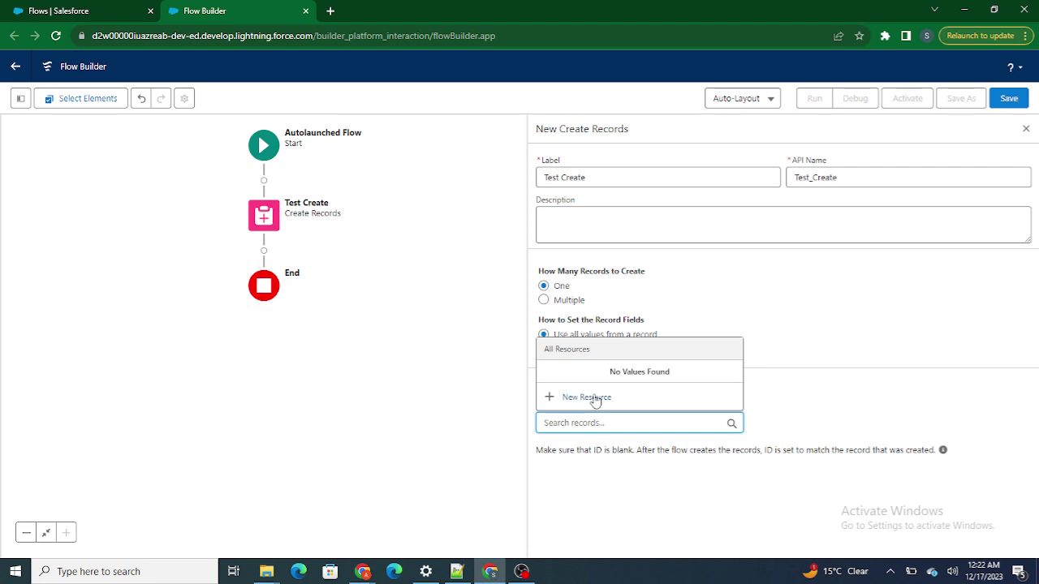
left_click(592, 399)
left_click(393, 253)
left_click(382, 279)
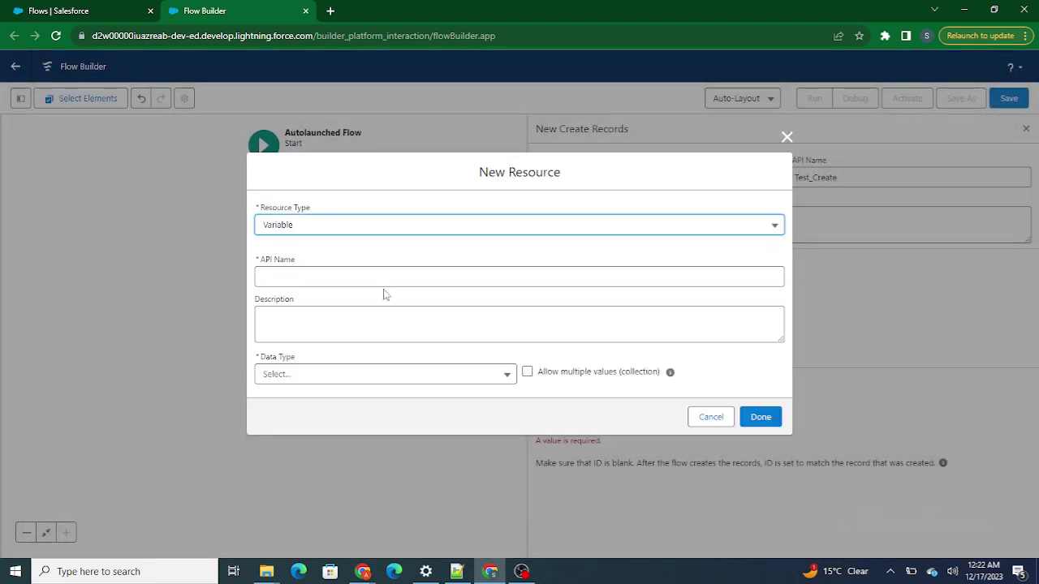
left_click(370, 280)
type("allData")
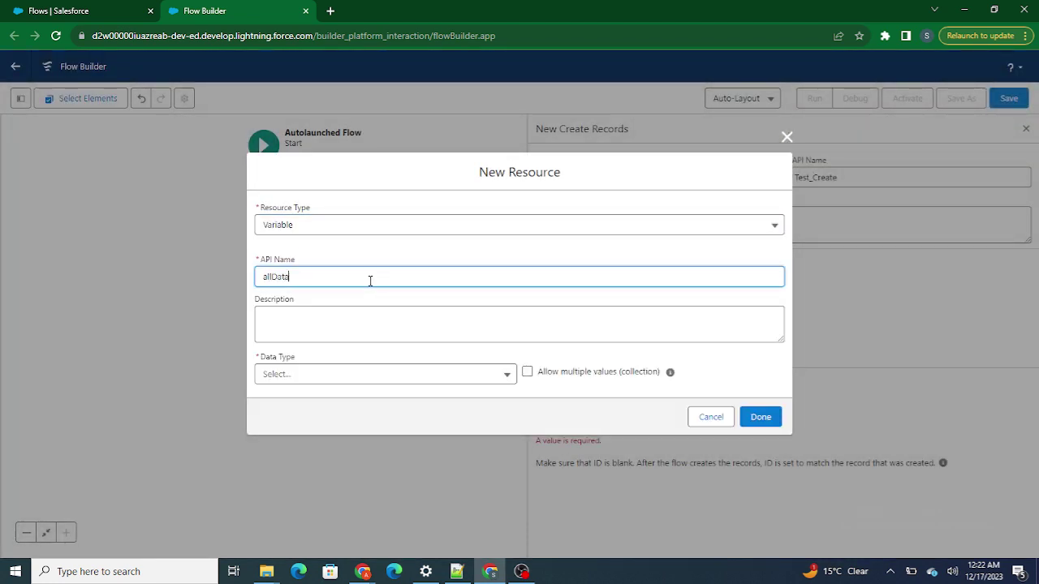
left_click(347, 235)
left_click(363, 232)
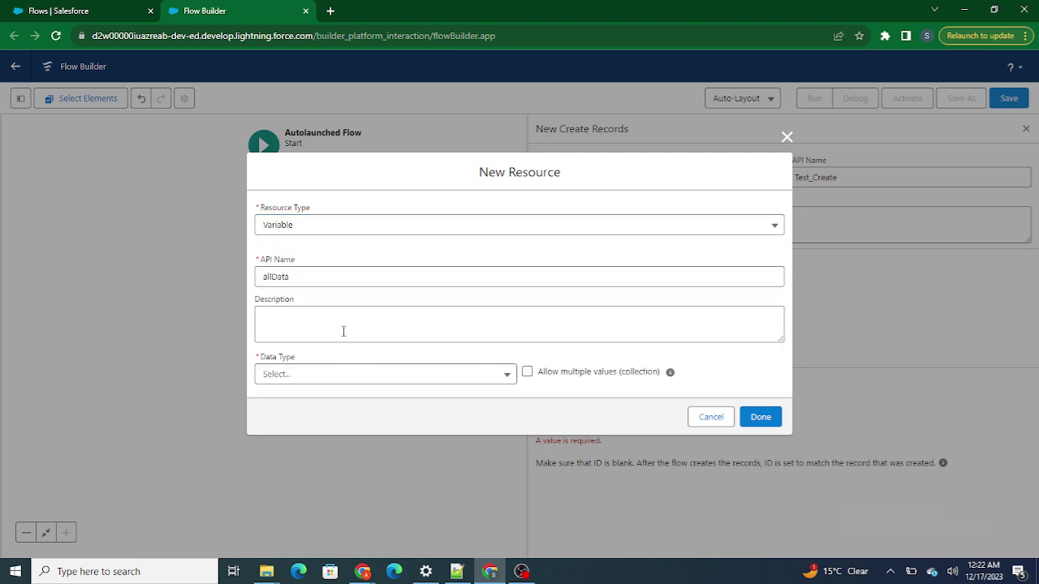
Make allData a Record variable of the Account object and create it.
left_click(327, 373)
left_click(316, 224)
left_click(344, 375)
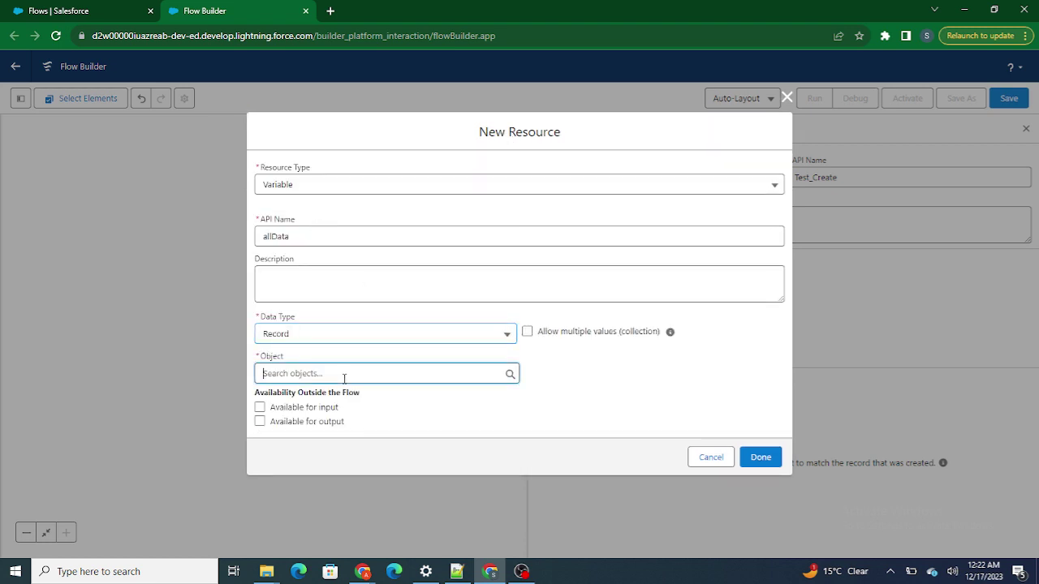
type("Acc")
left_click(315, 222)
left_click(760, 457)
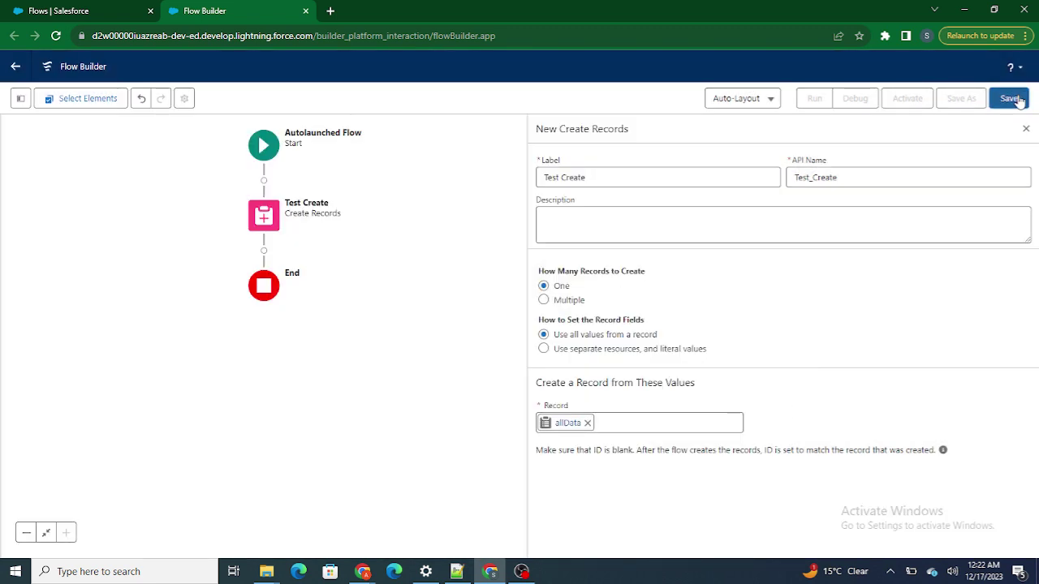
Save the flow as AutoLaunchinv, activate it, and return to the Flows tab.
left_click(1010, 98)
left_click(381, 254)
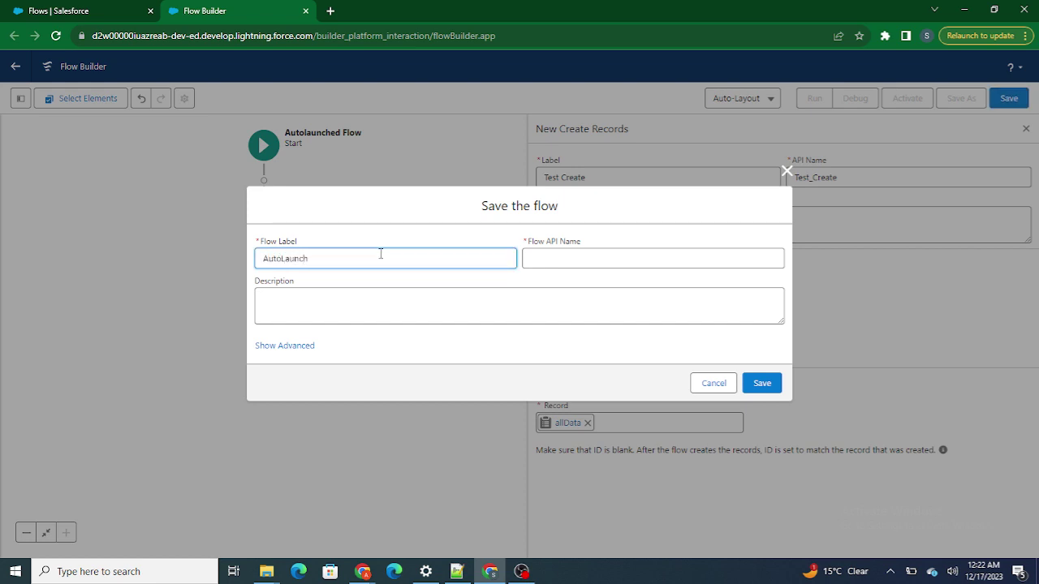
left_click(391, 236)
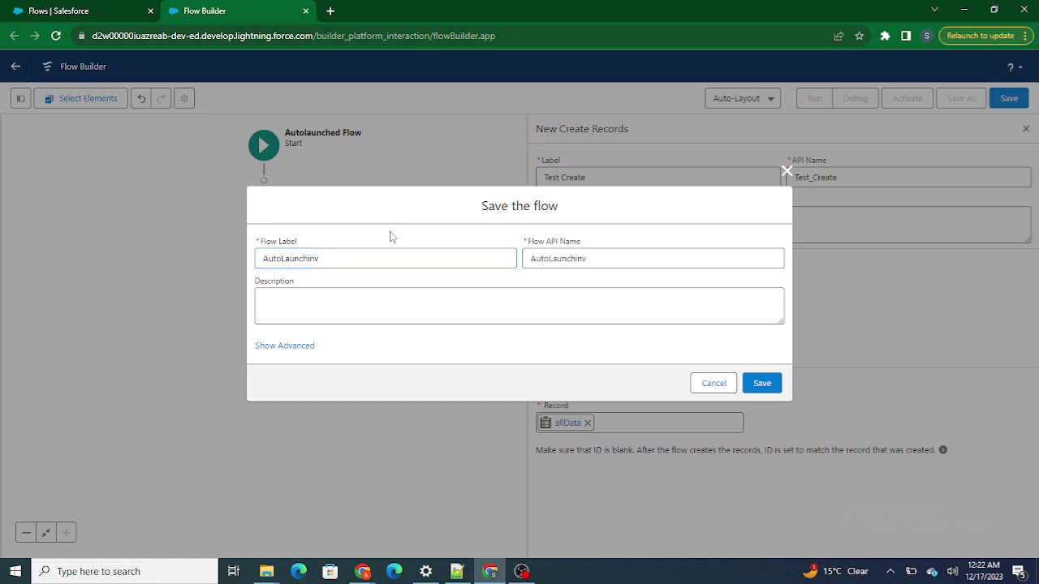
left_click(761, 383)
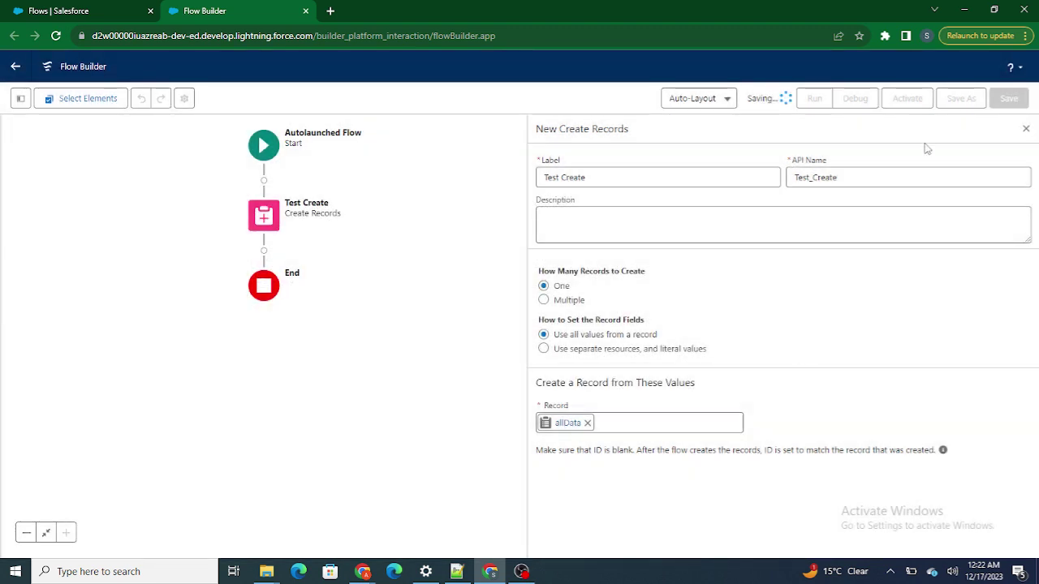
left_click(909, 100)
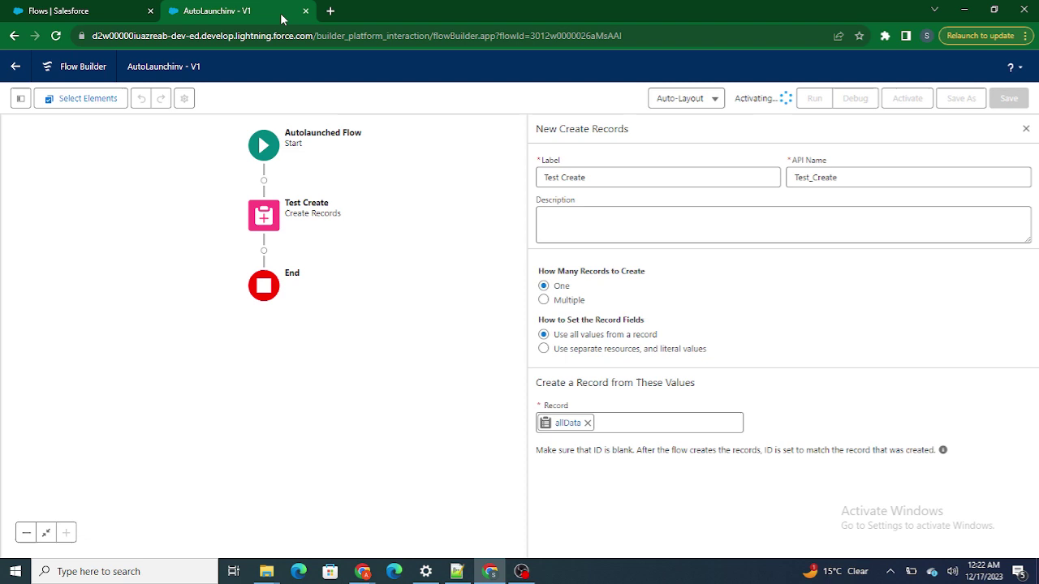
left_click(46, 10)
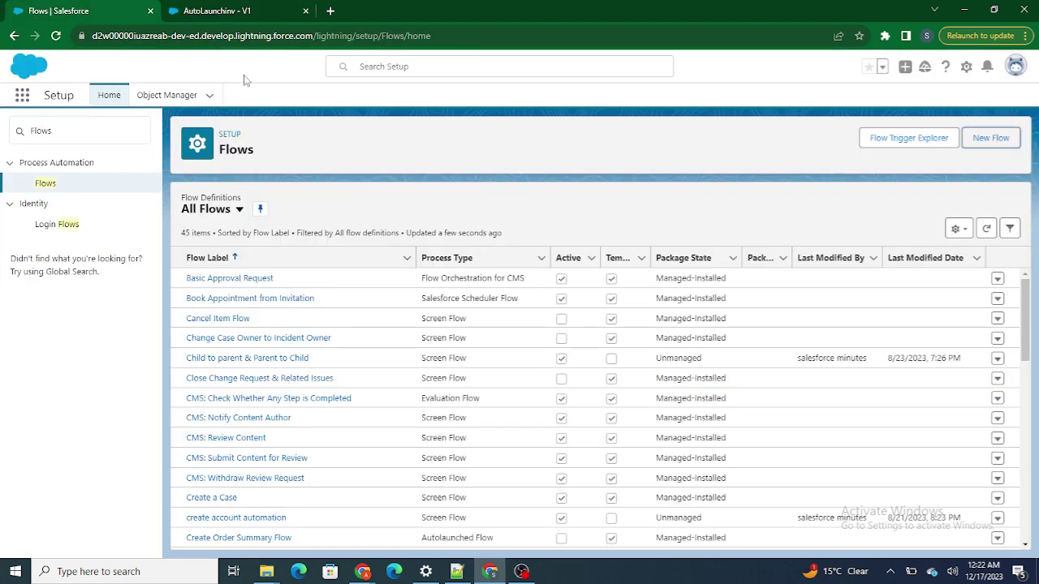
Create a new Record-Triggered Flow and switch its canvas from Auto-Layout to Free-Form.
left_click(57, 38)
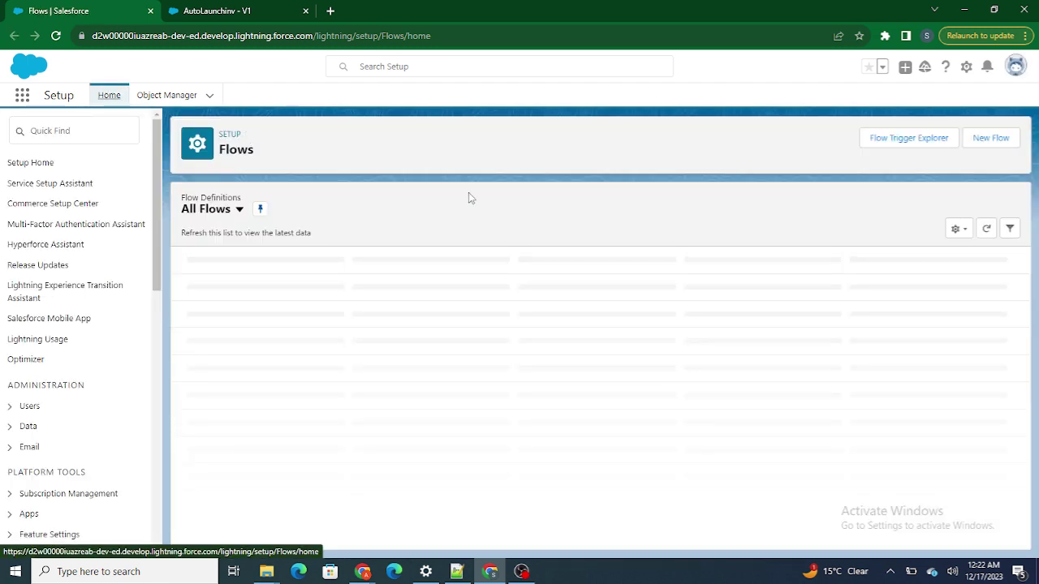
left_click(998, 148)
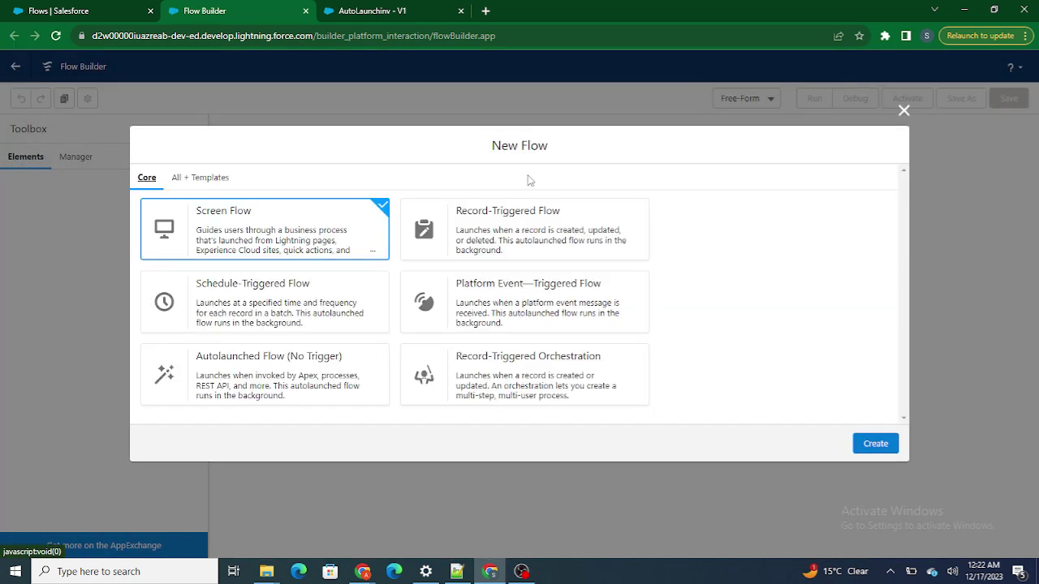
left_click(496, 227)
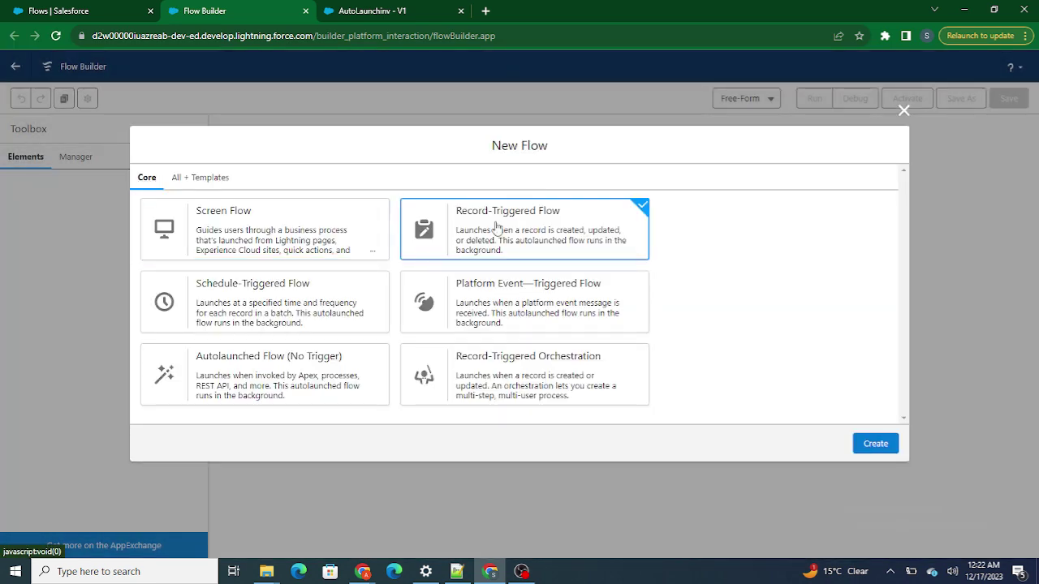
left_click(870, 445)
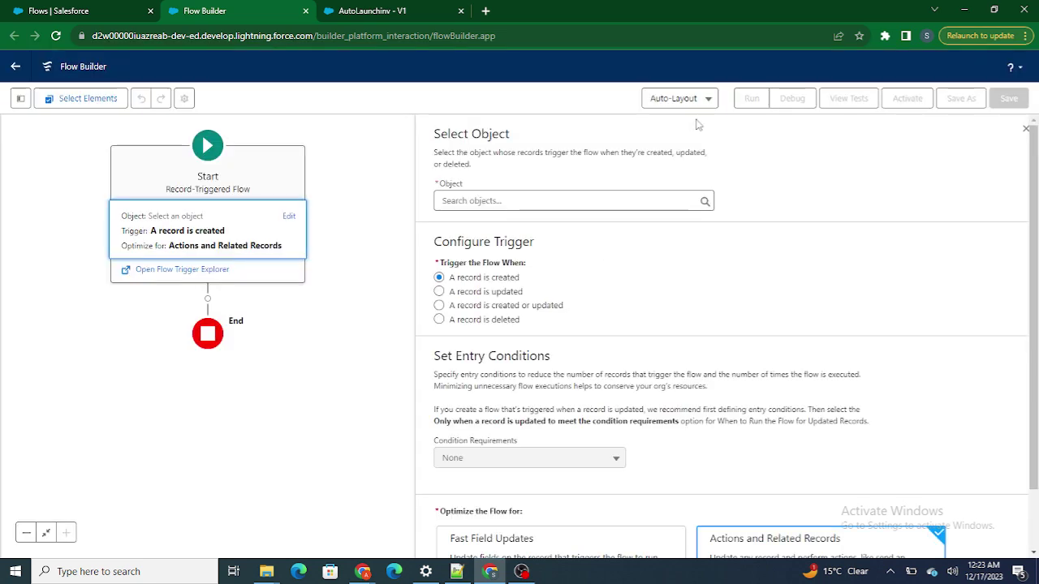
left_click(683, 100)
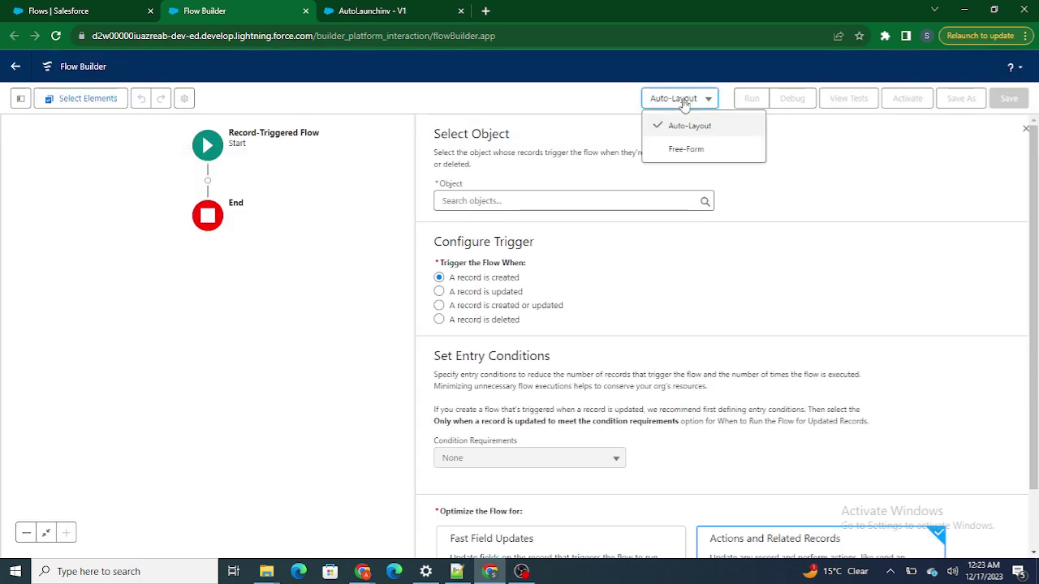
left_click(686, 148)
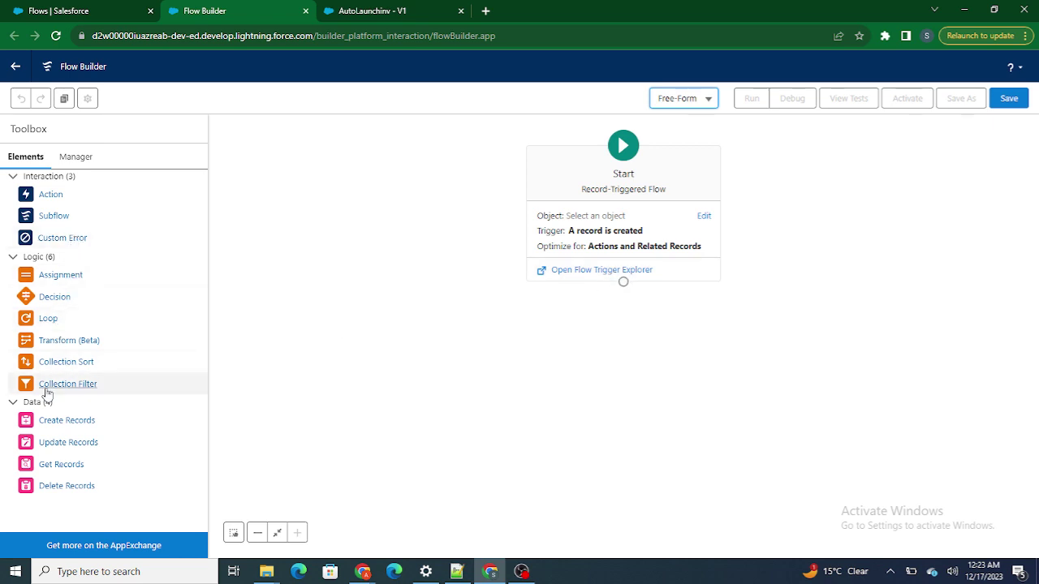
Drop a Subflow element on the canvas referencing the AutoLaunchinv flow.
left_click_drag(51, 216, 456, 270)
left_click(457, 220)
type("A")
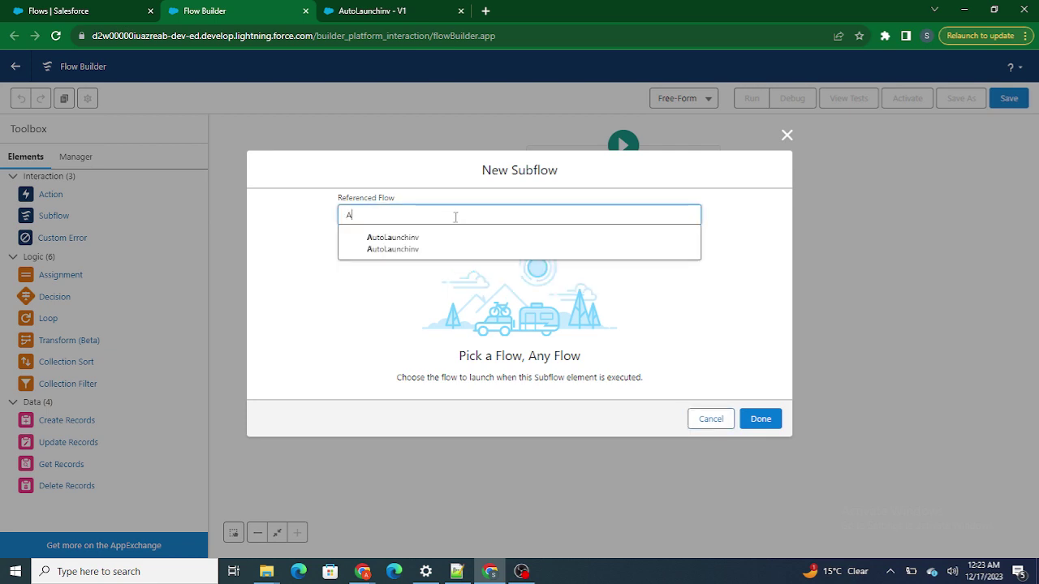
left_click(419, 247)
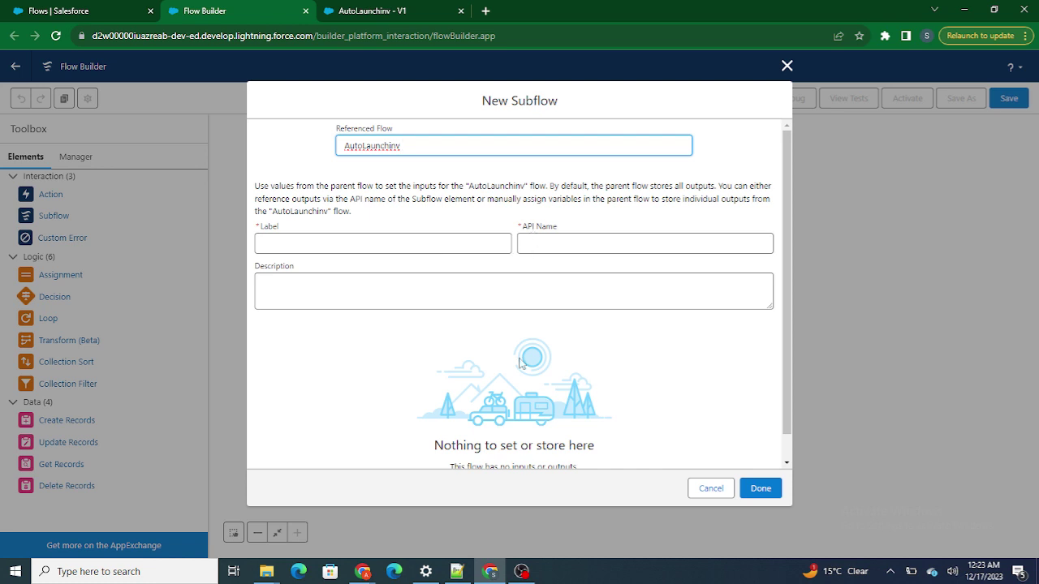
Open the Notepad++ note on deleting records in record-triggered flows, then cancel the subflow.
left_click(457, 571)
left_click(414, 160)
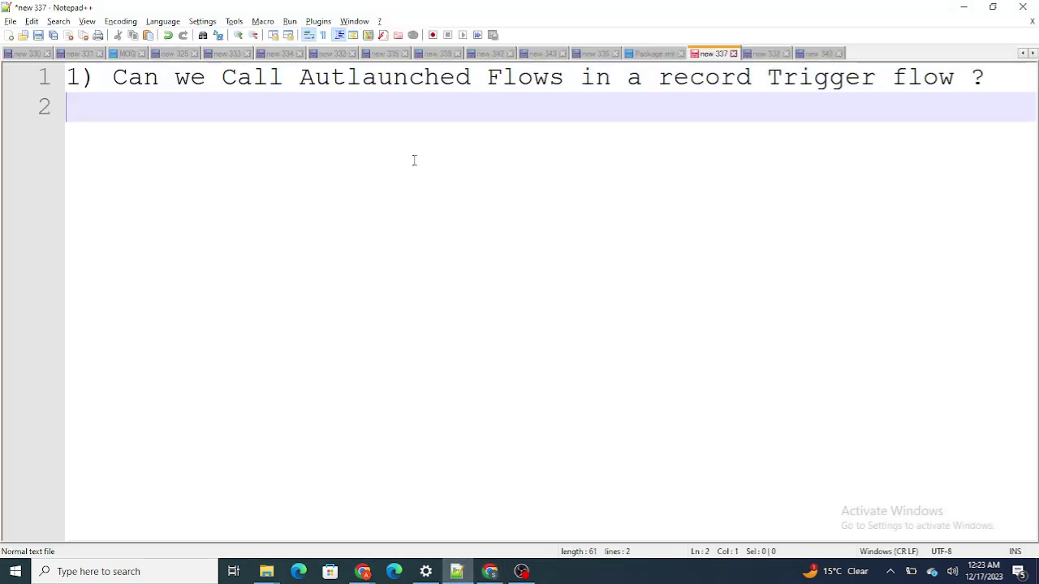
left_click(765, 54)
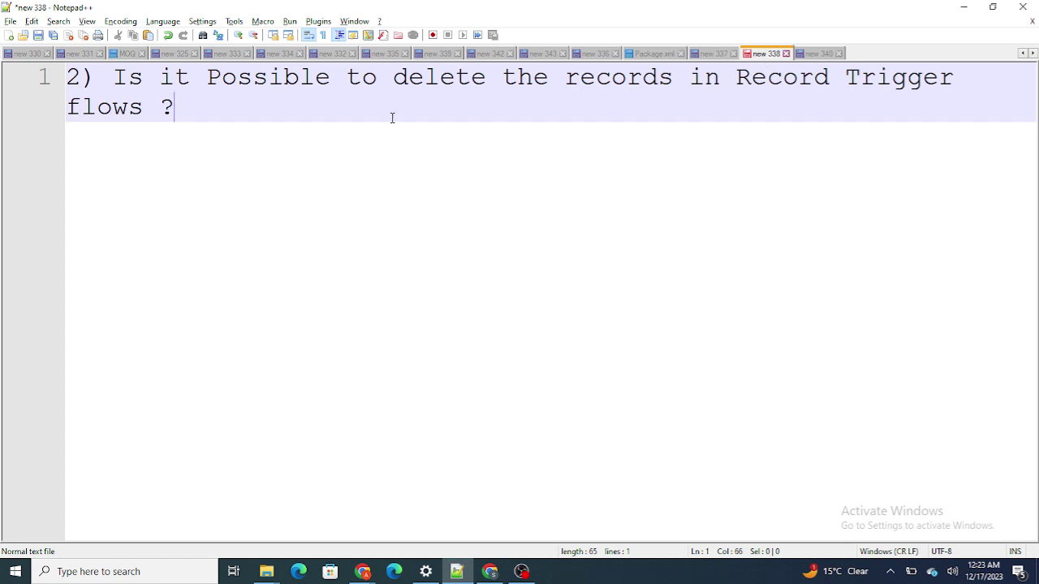
left_click(456, 571)
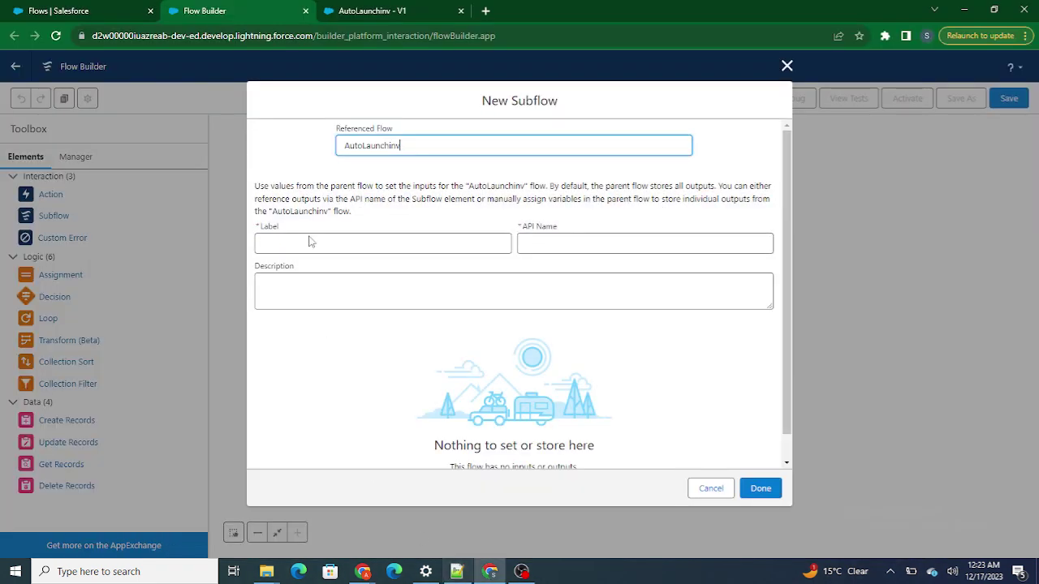
left_click(706, 488)
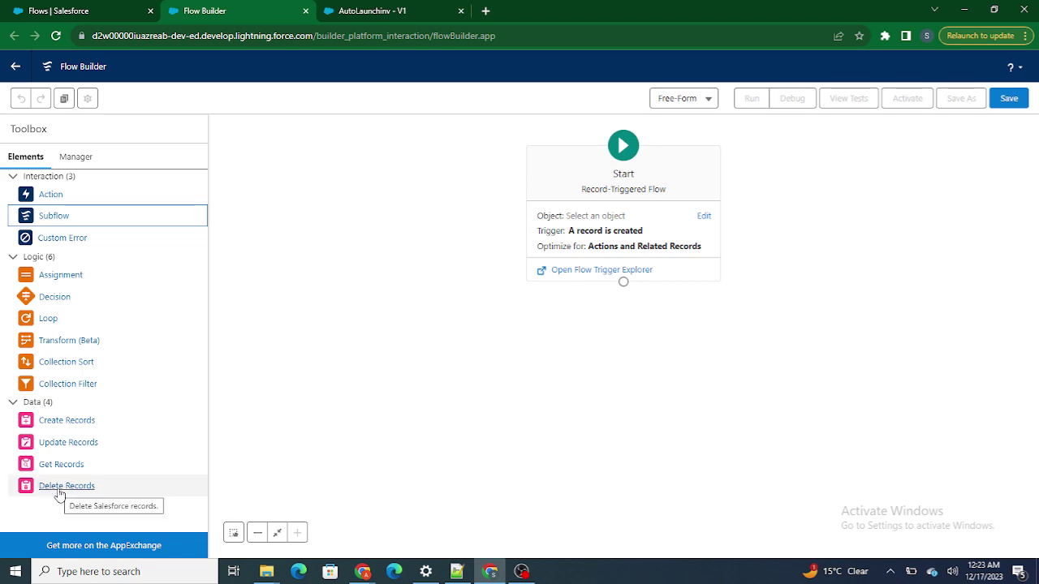
Configure the start to trigger on Account, optimized for Fast Field Updates.
left_click(593, 225)
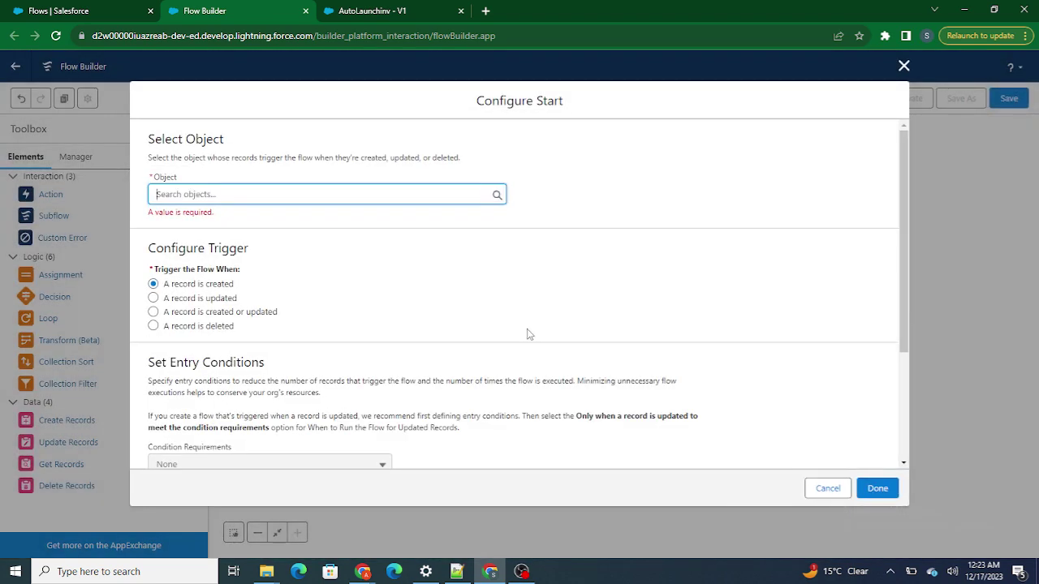
scroll(527, 335, "down", 3)
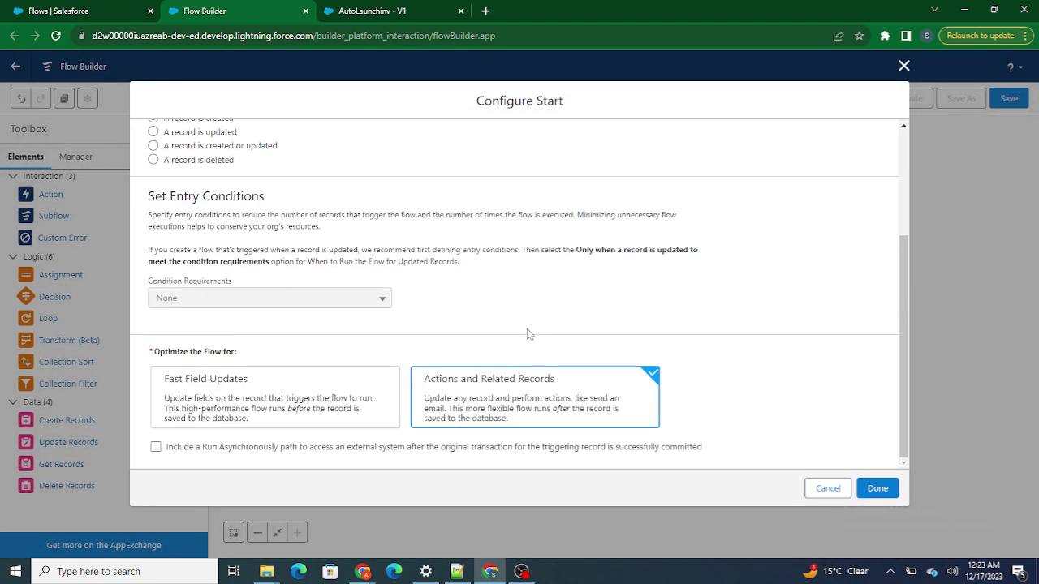
left_click(234, 396)
left_click(877, 489)
scroll(655, 364, "up", 3)
left_click(321, 195)
left_click(262, 225)
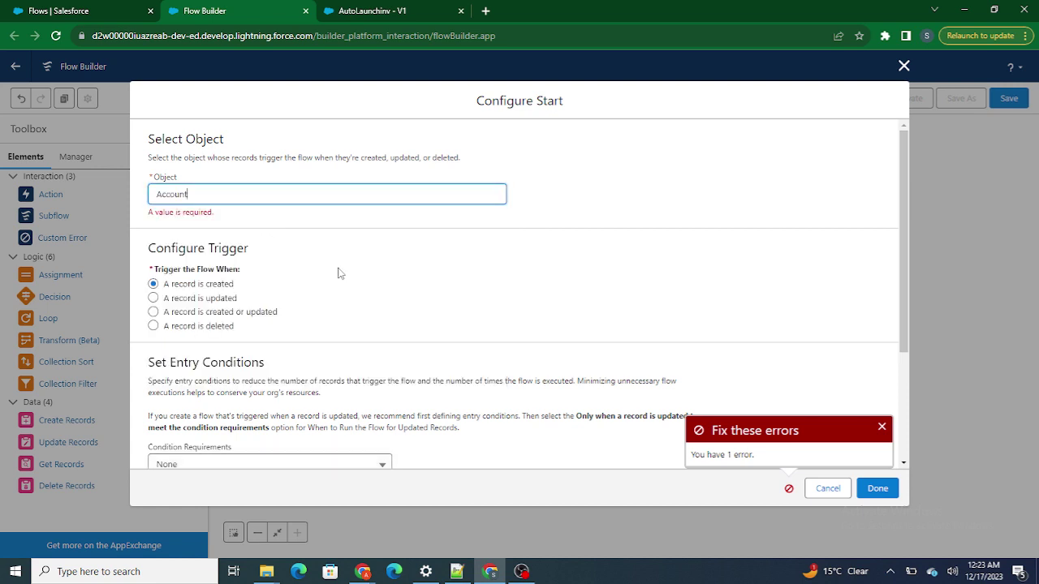
scroll(438, 349, "down", 3)
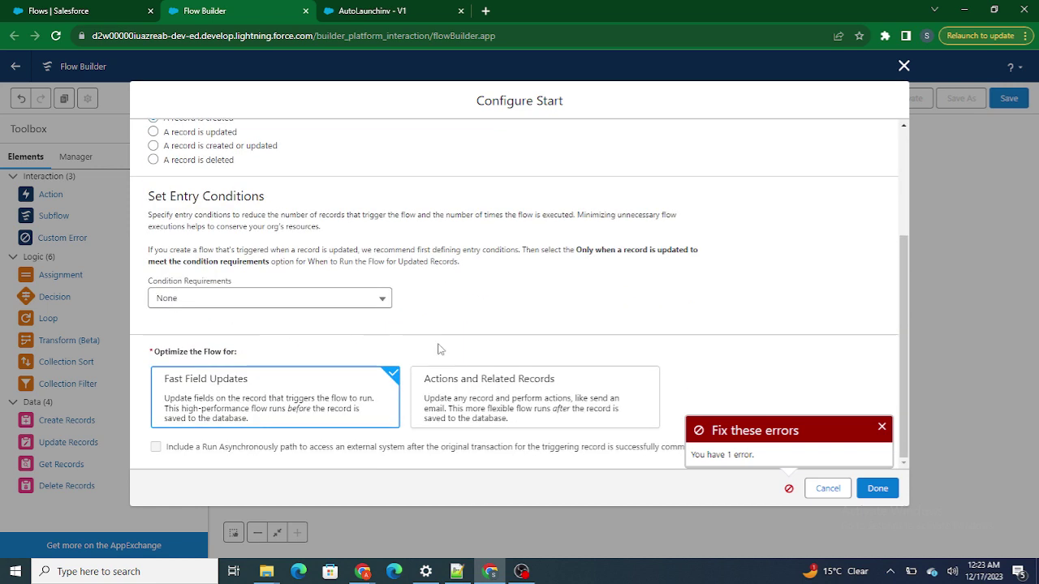
left_click(876, 488)
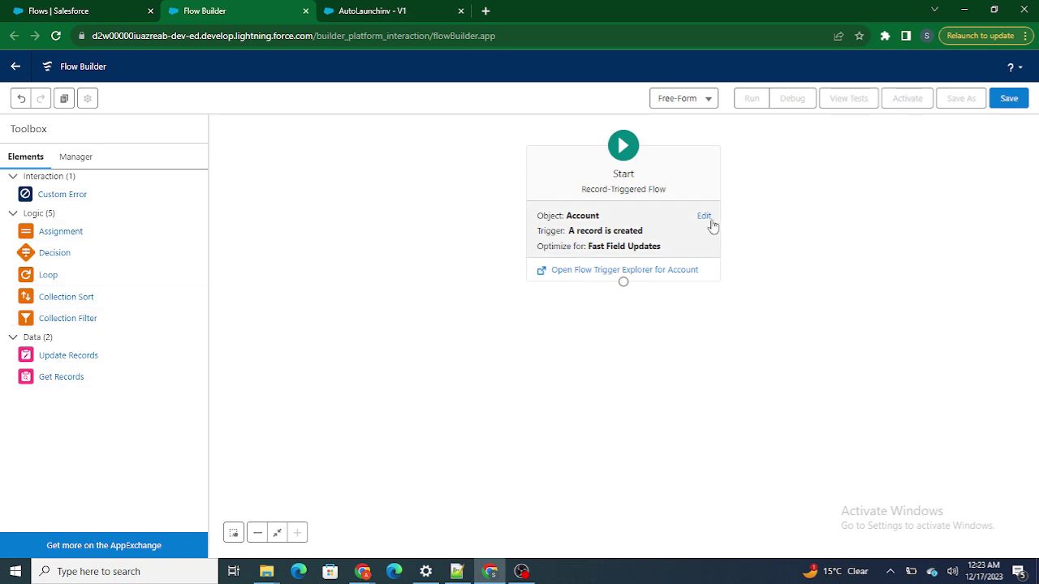
Change the start's optimization to Actions and Related Records.
left_click(702, 218)
scroll(645, 393, "down", 2)
left_click(584, 396)
left_click(877, 489)
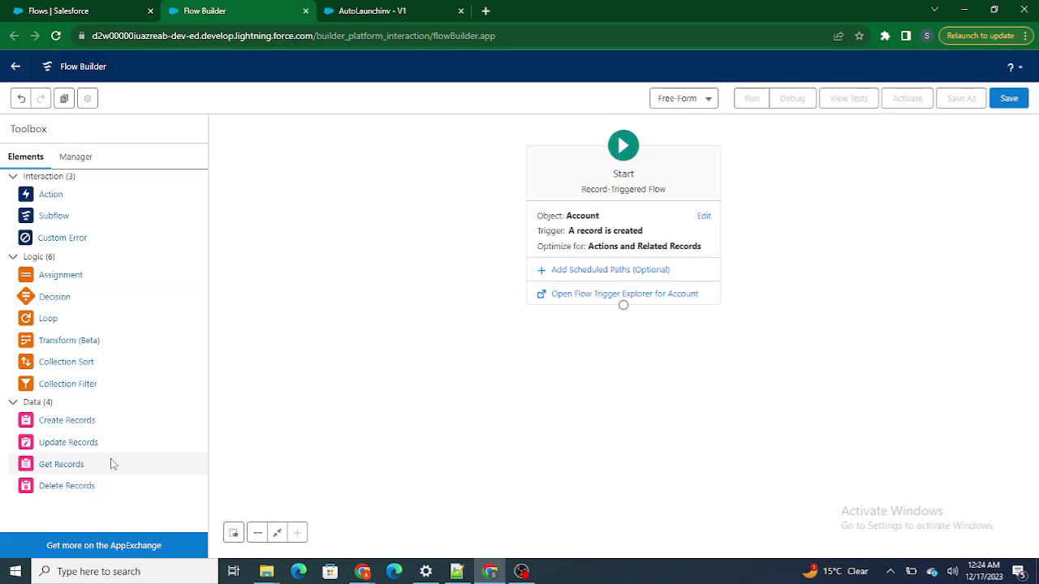
left_click(457, 571)
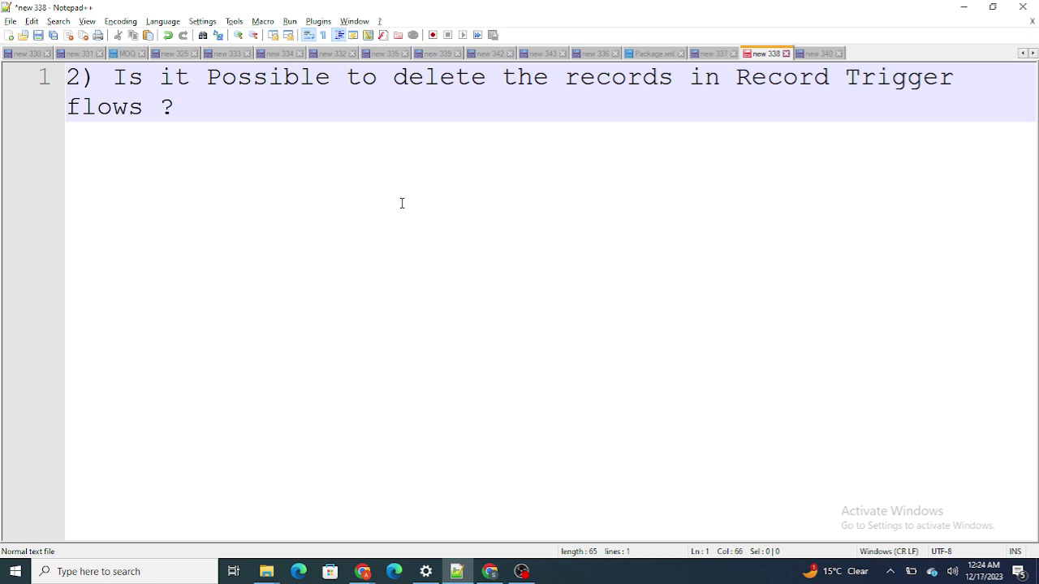
Open the 340 note with question 3 and delete the blank lines beneath it.
left_click(818, 53)
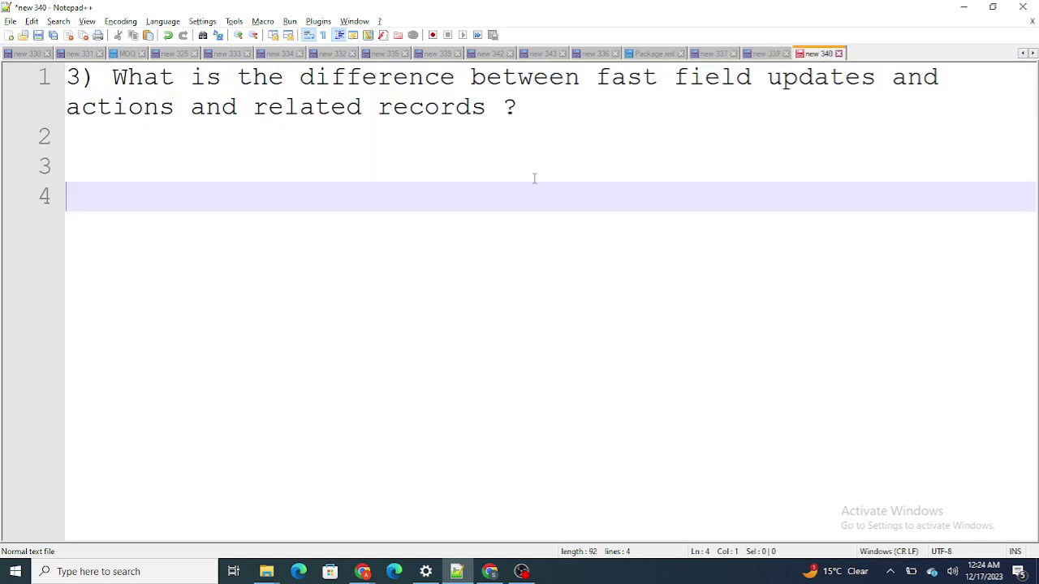
key("BackSpace")
key("BackSpace")
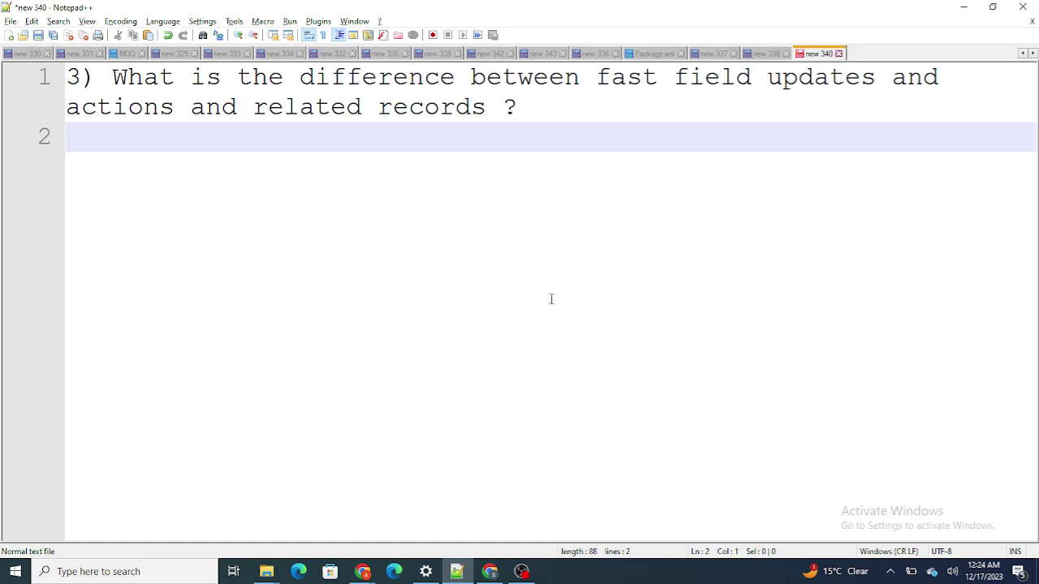
left_click(490, 572)
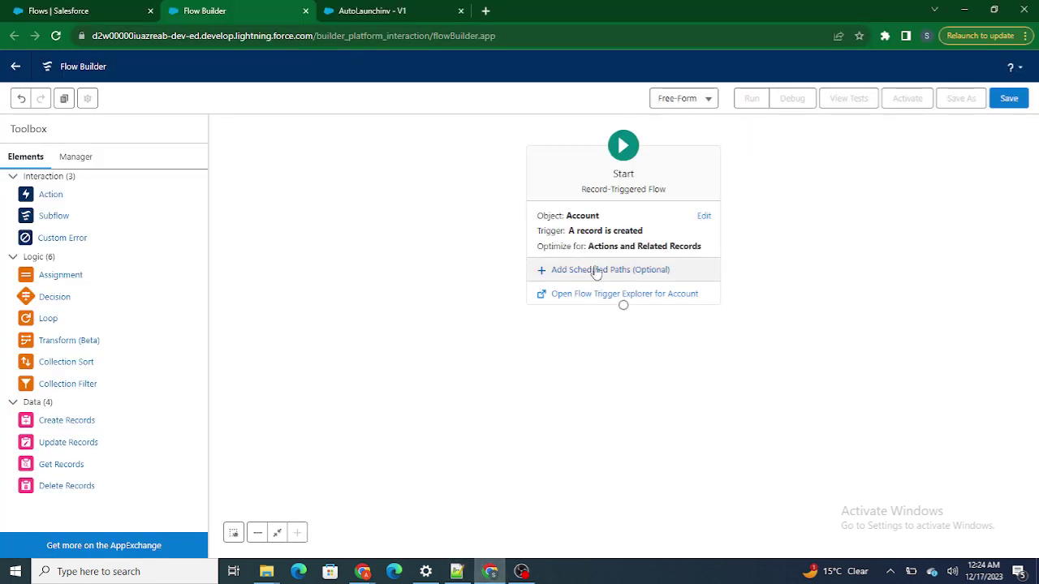
Reopen the Start settings and compare both optimization cards, leaving Fast Field Updates selected.
left_click(705, 216)
scroll(490, 362, "down", 1)
scroll(489, 363, "down", 1)
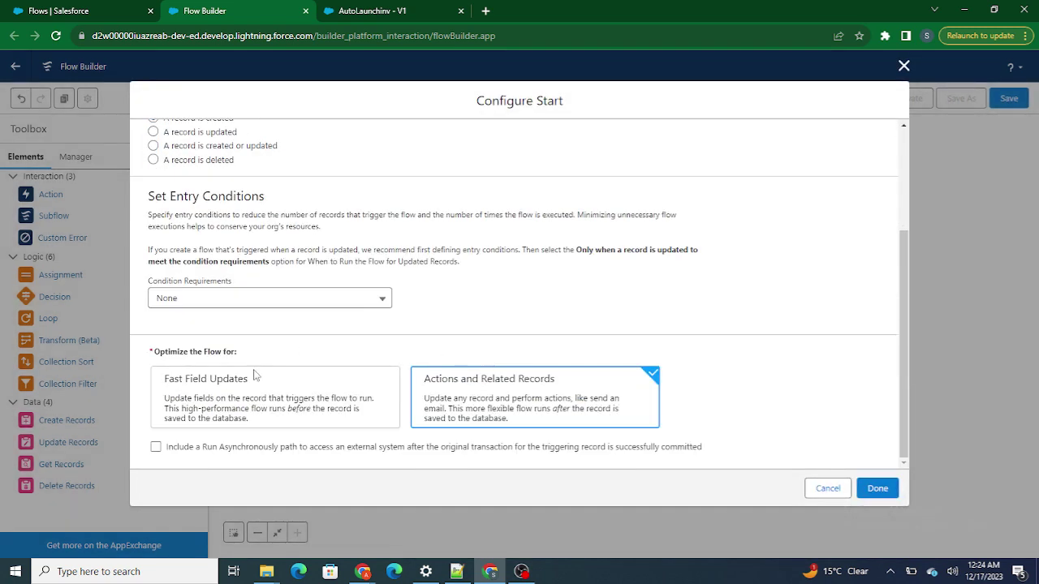
left_click(195, 396)
left_click(495, 418)
left_click(317, 396)
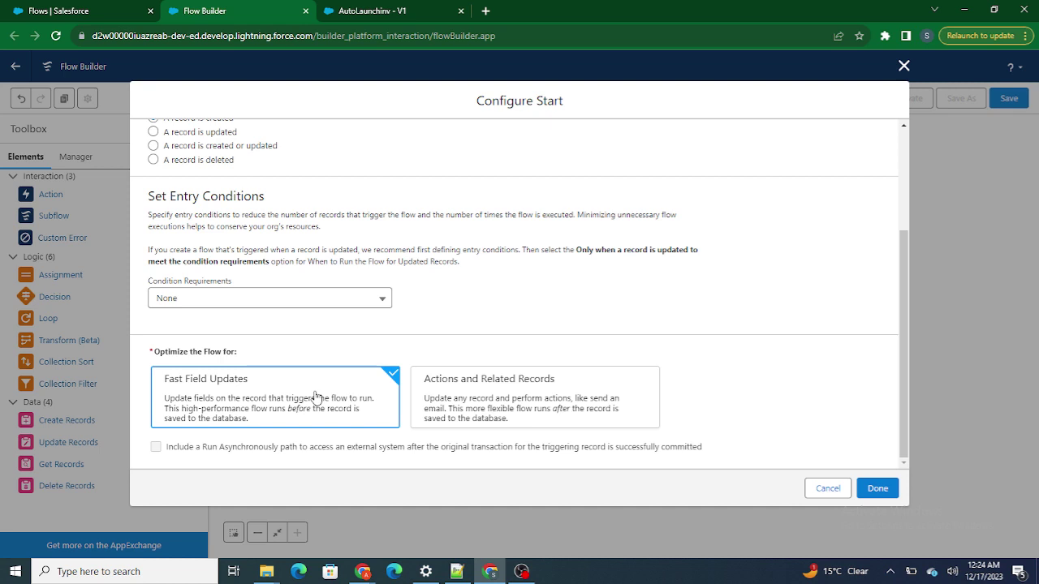
left_click(585, 397)
left_click(330, 384)
Type 'Con 1---> Same Contact( Before )' on a new line under question 3.
key("alt+Tab")
key("Return")
key("Return")
type("Con 1--")
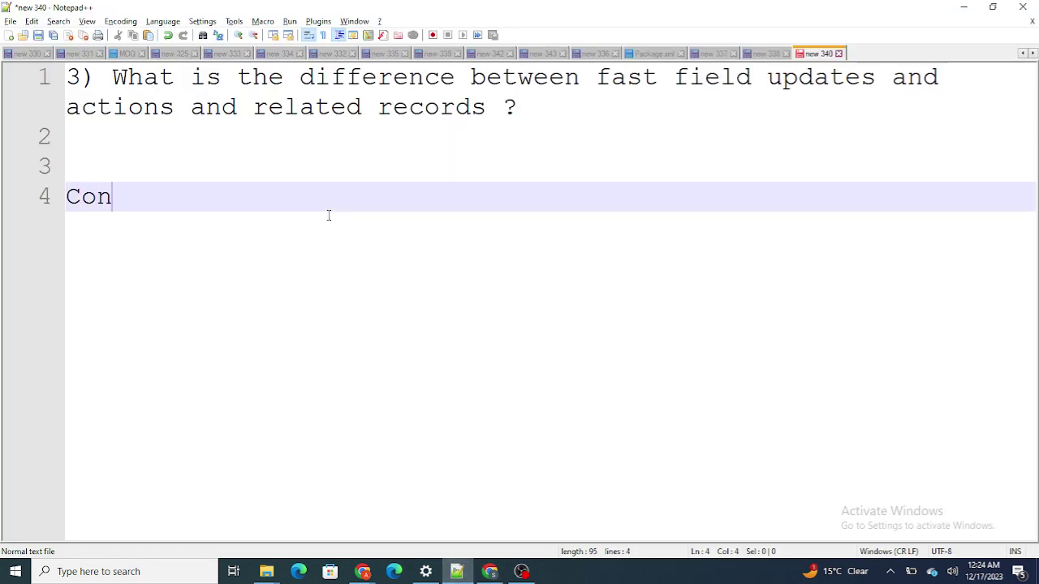
type("> ")
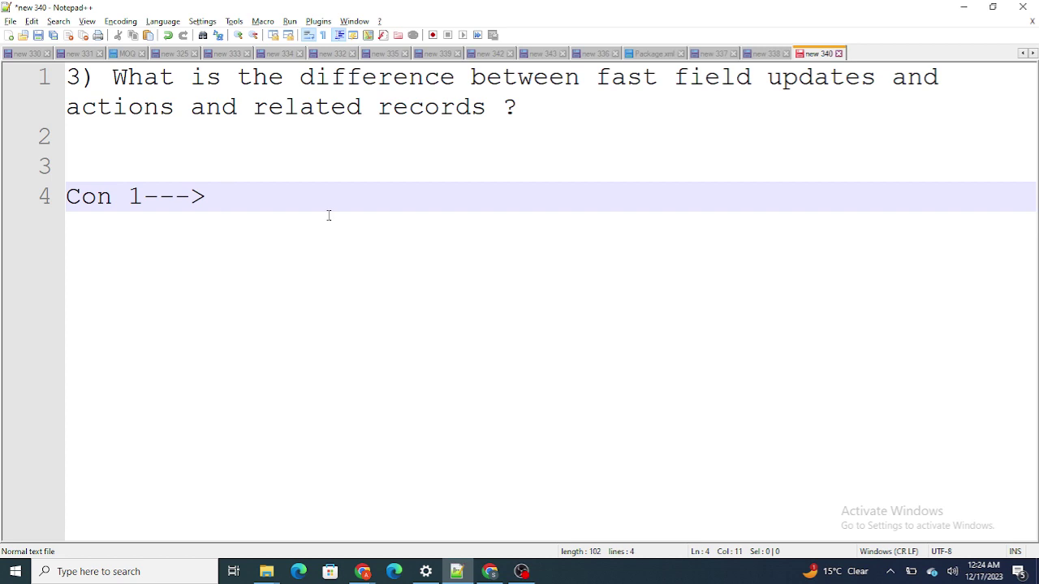
type("Same C")
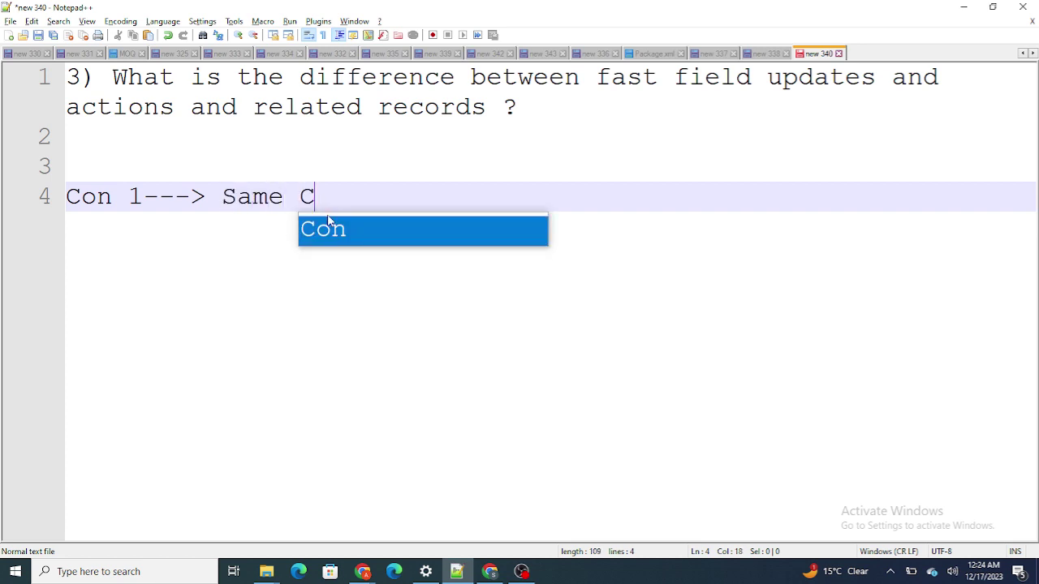
type("ontact")
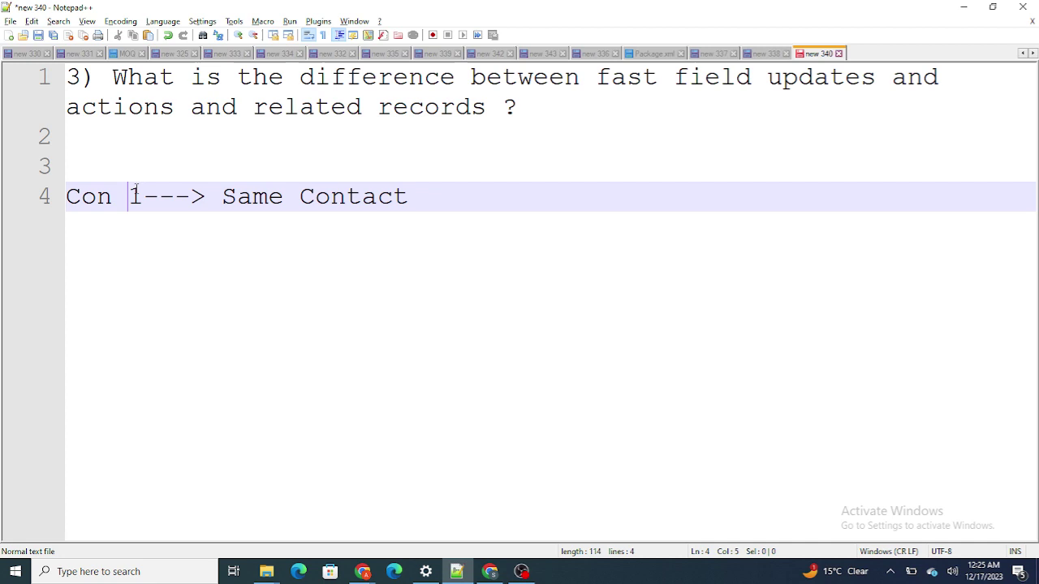
left_click_drag(130, 196, 72, 199)
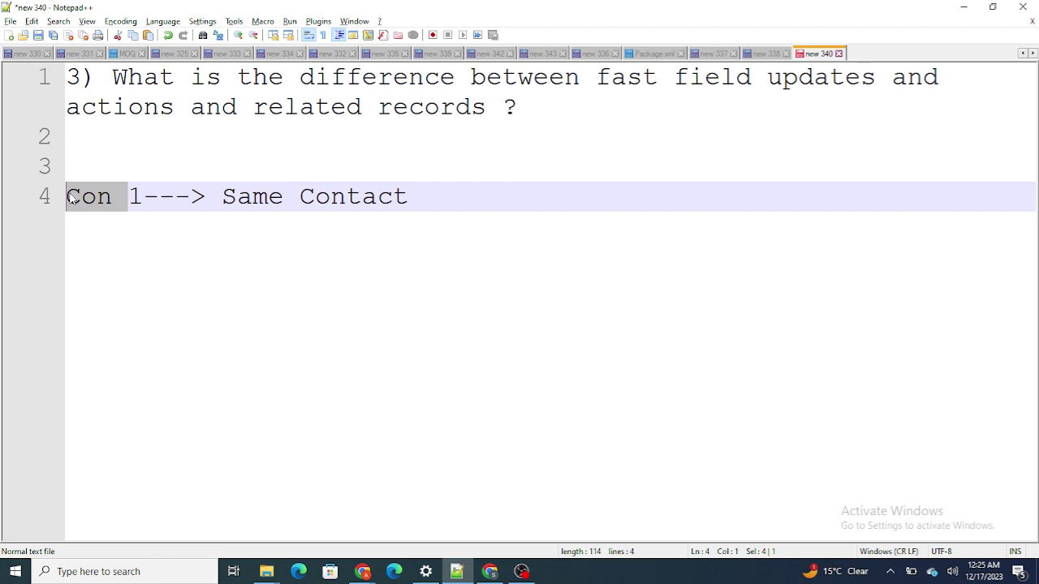
left_click(422, 201)
type("( Before ")
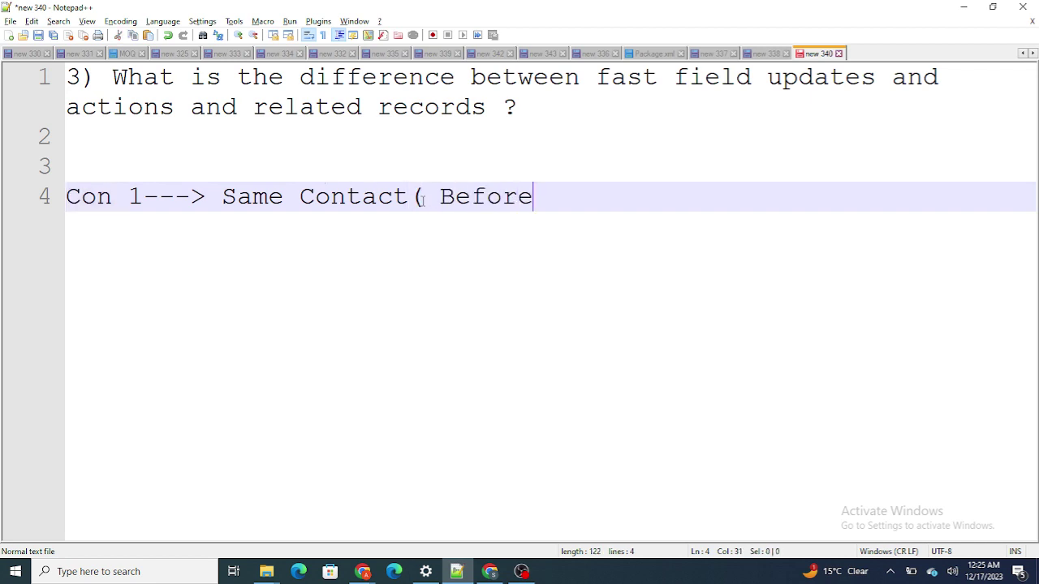
type(")")
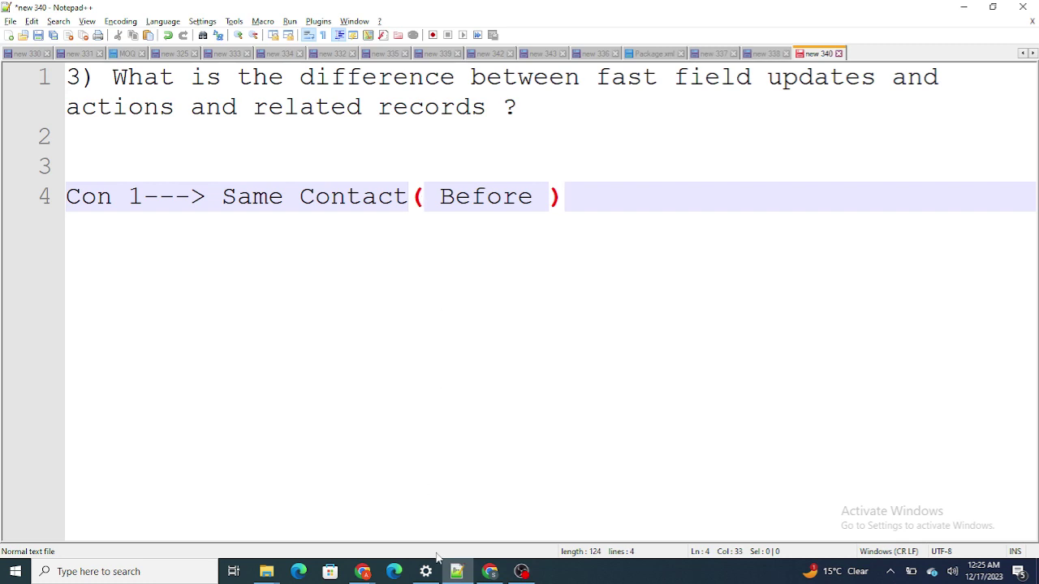
left_click(489, 571)
Select Actions and Related Records, then start a new note line reading 'Acc 1 --> Con 2'.
left_click(497, 381)
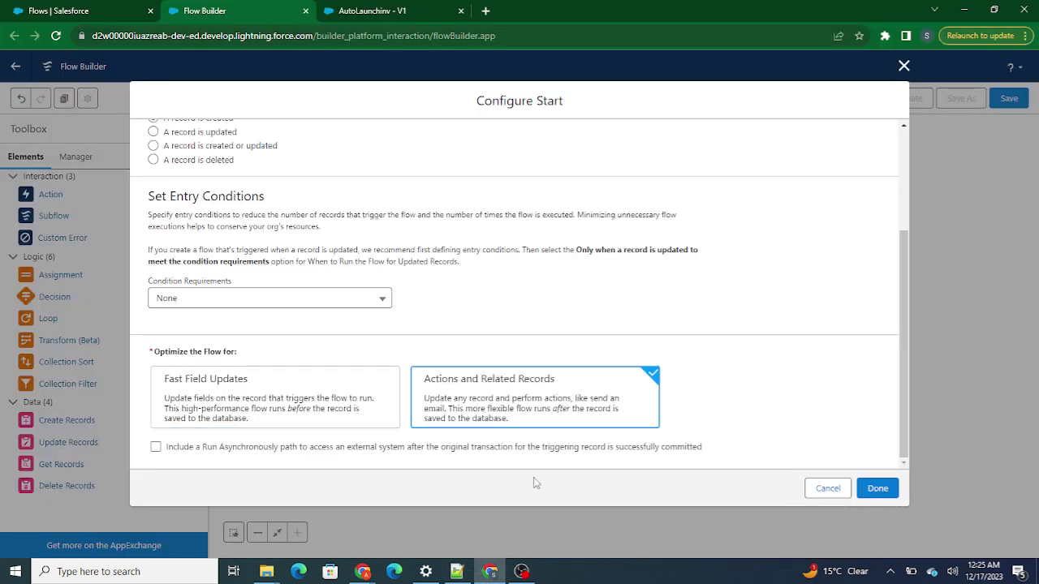
left_click(457, 571)
key("Return")
key("Return")
type("Co")
key("BackSpace")
key("BackSpace")
type("Acc 1")
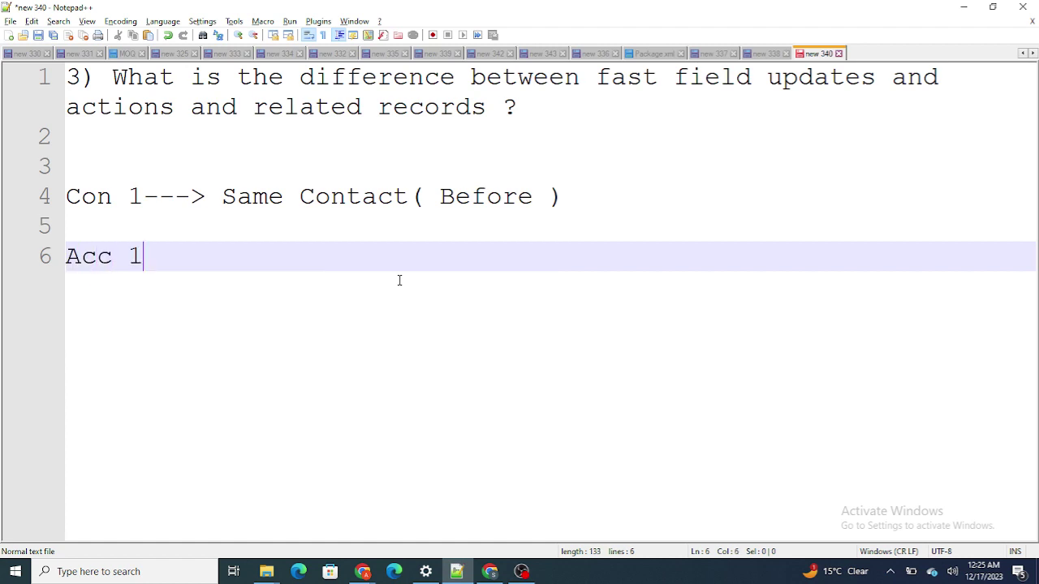
type(" --> Con 2")
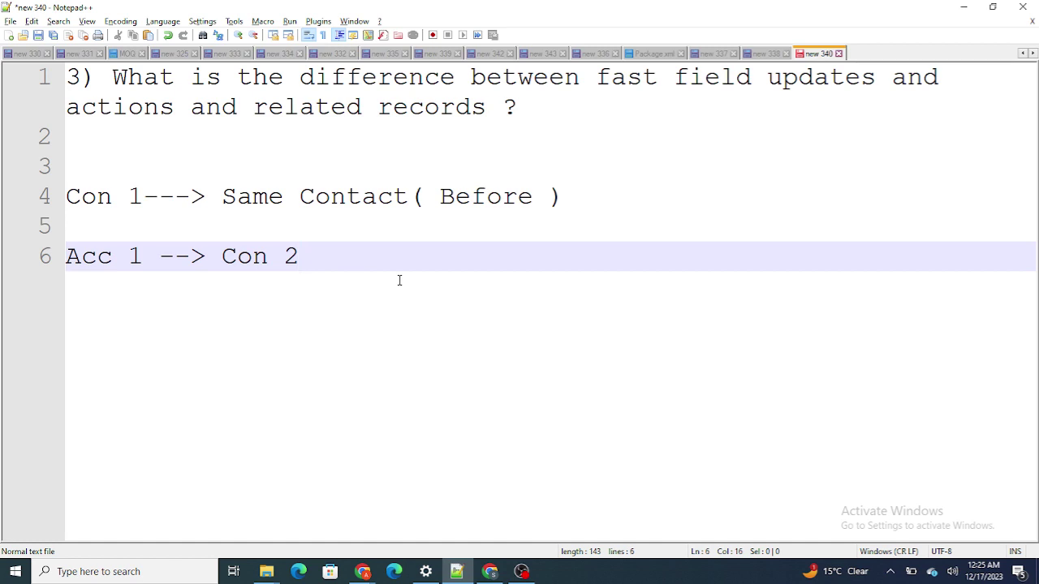
Complete the note line with '( After )' and go back to Flow Builder in Chrome.
left_click_drag(104, 114, 510, 130)
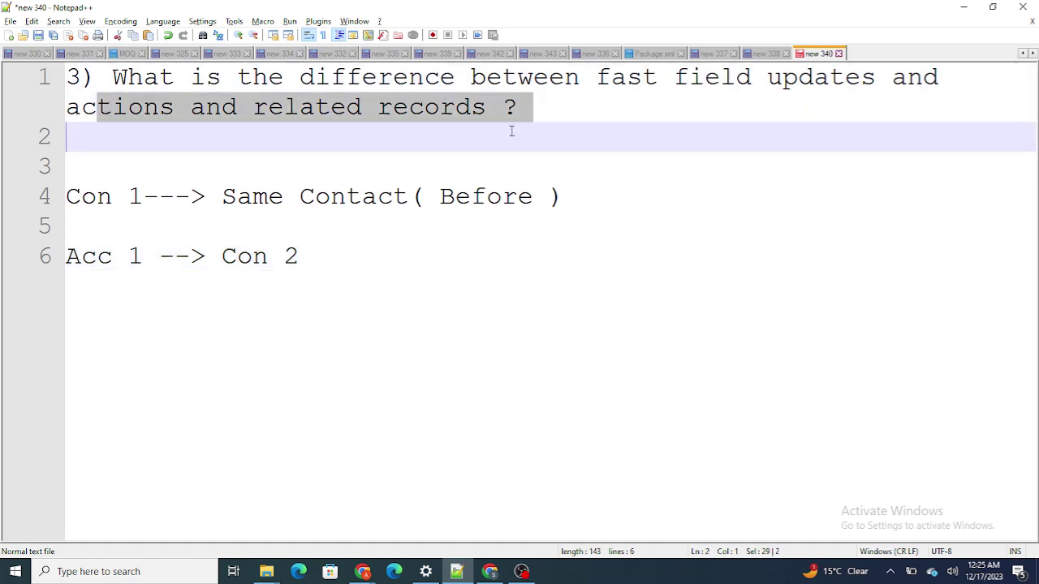
left_click(389, 259)
type("( After ")
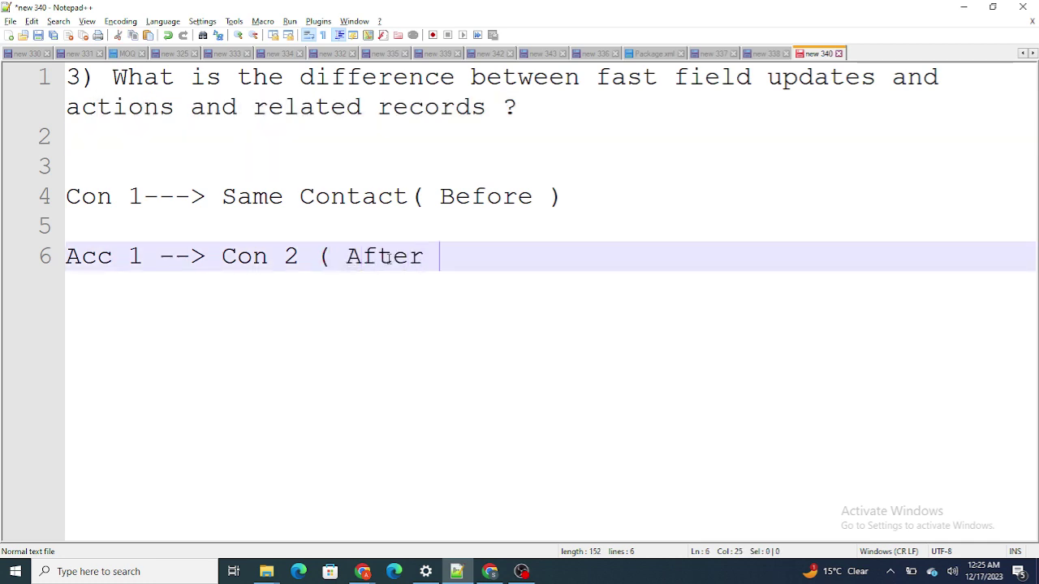
type(")")
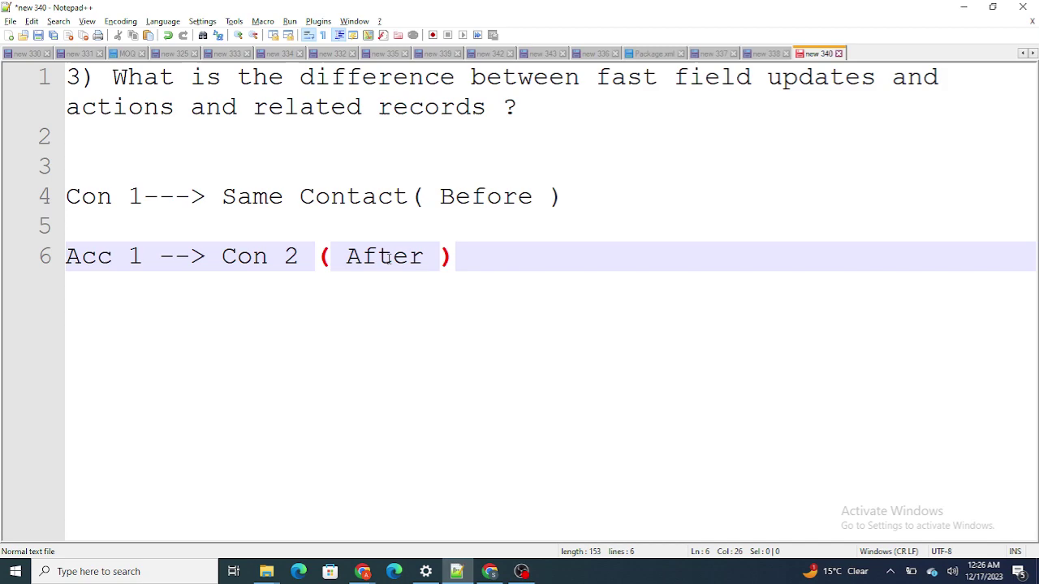
left_click(457, 571)
left_click(459, 571)
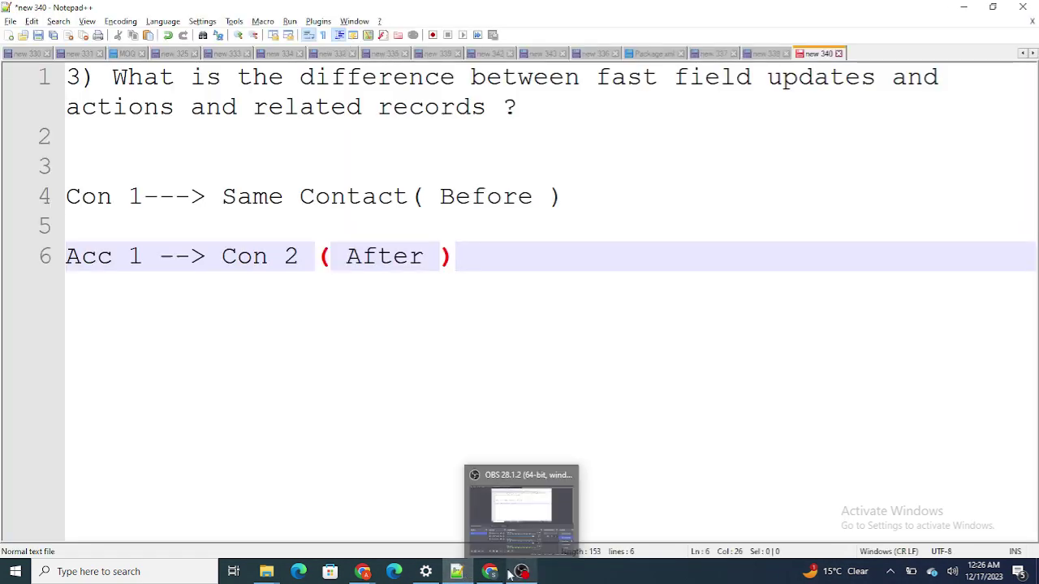
left_click(489, 571)
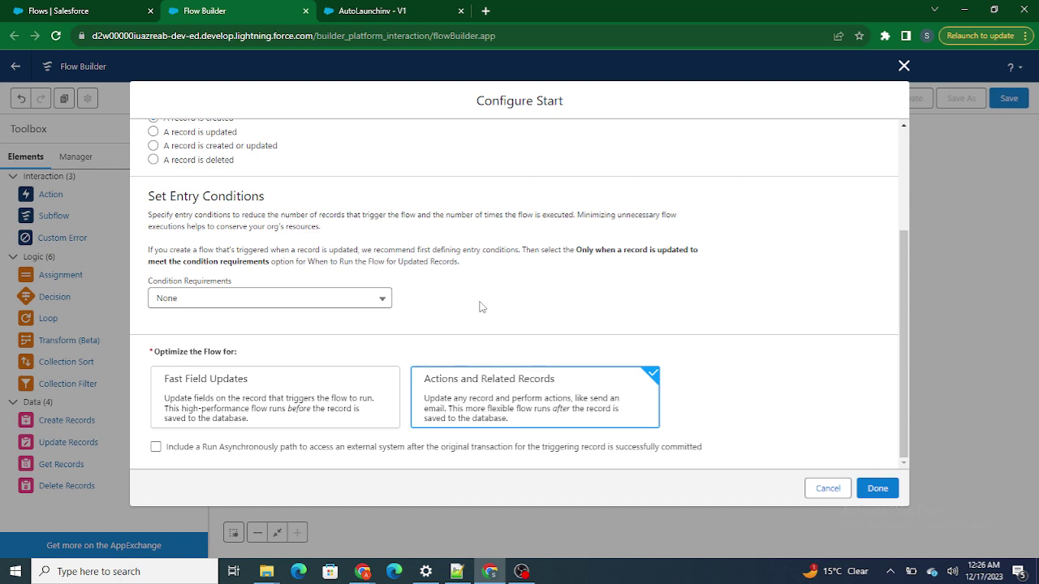